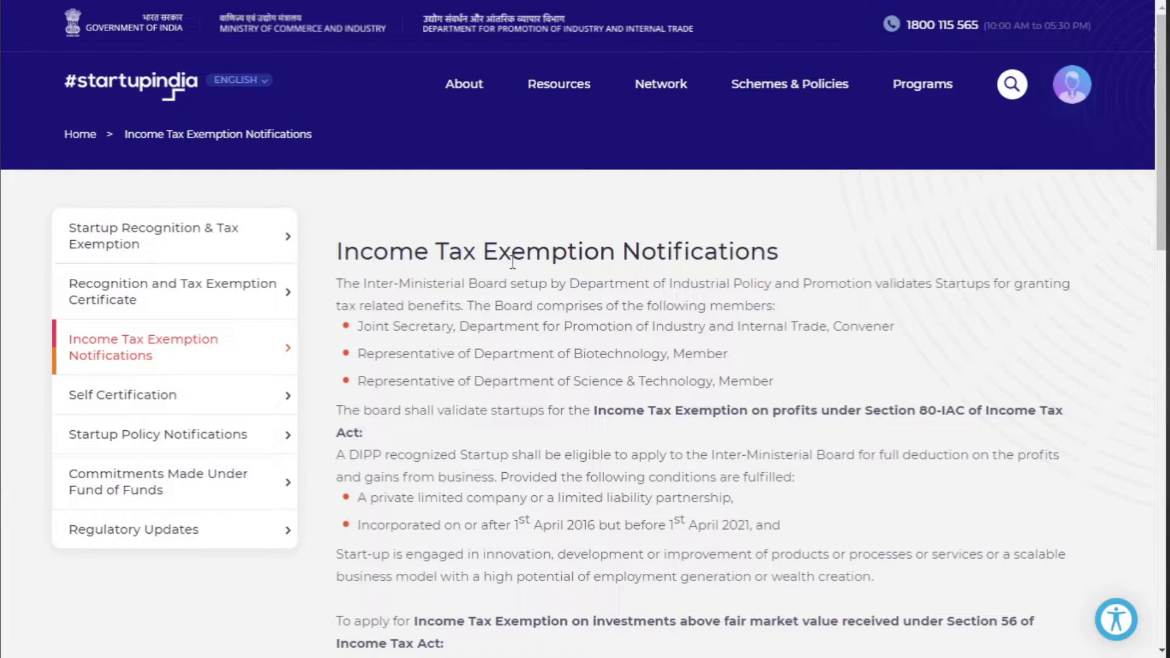
Step: Open the Startup Recognition & Tax Exemption page and go to its 80 IAC tax exemption section
scroll(731, 246, "down", 7)
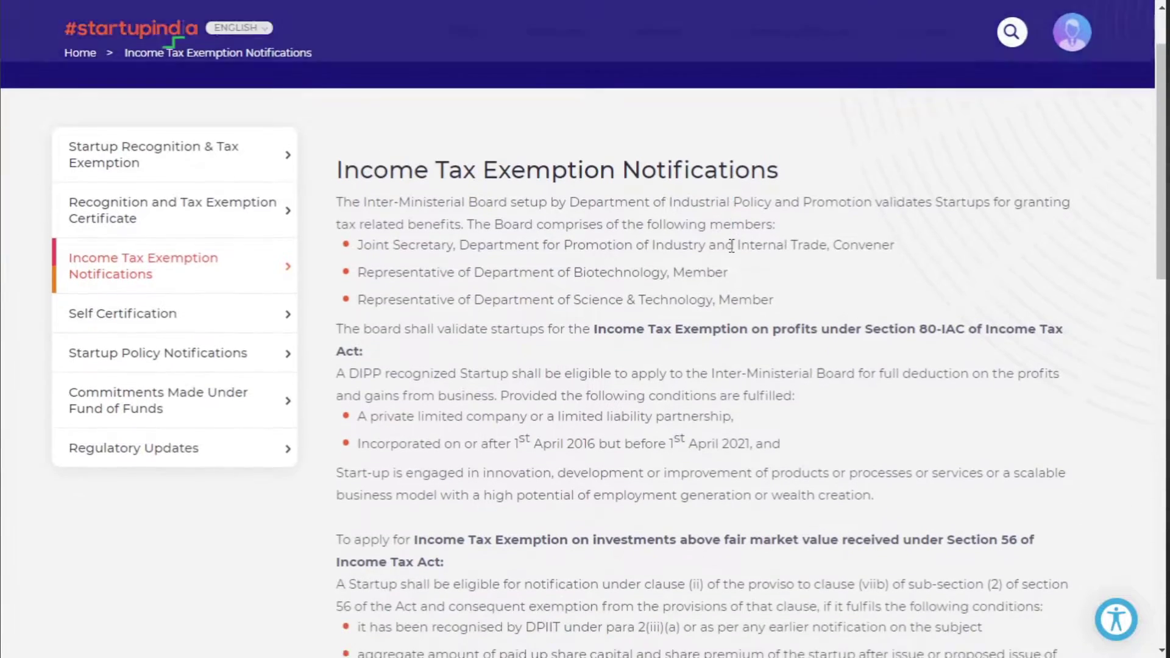
scroll(681, 261, "up", 7)
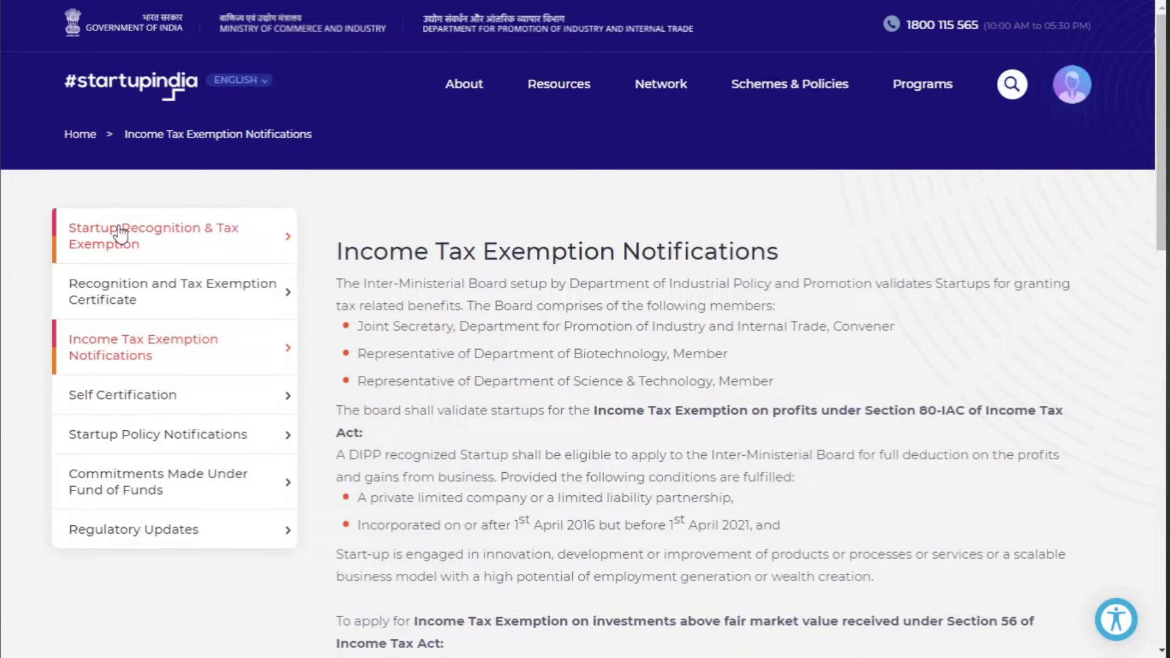
left_click(176, 231)
scroll(402, 250, "down", 3)
scroll(404, 245, "down", 7)
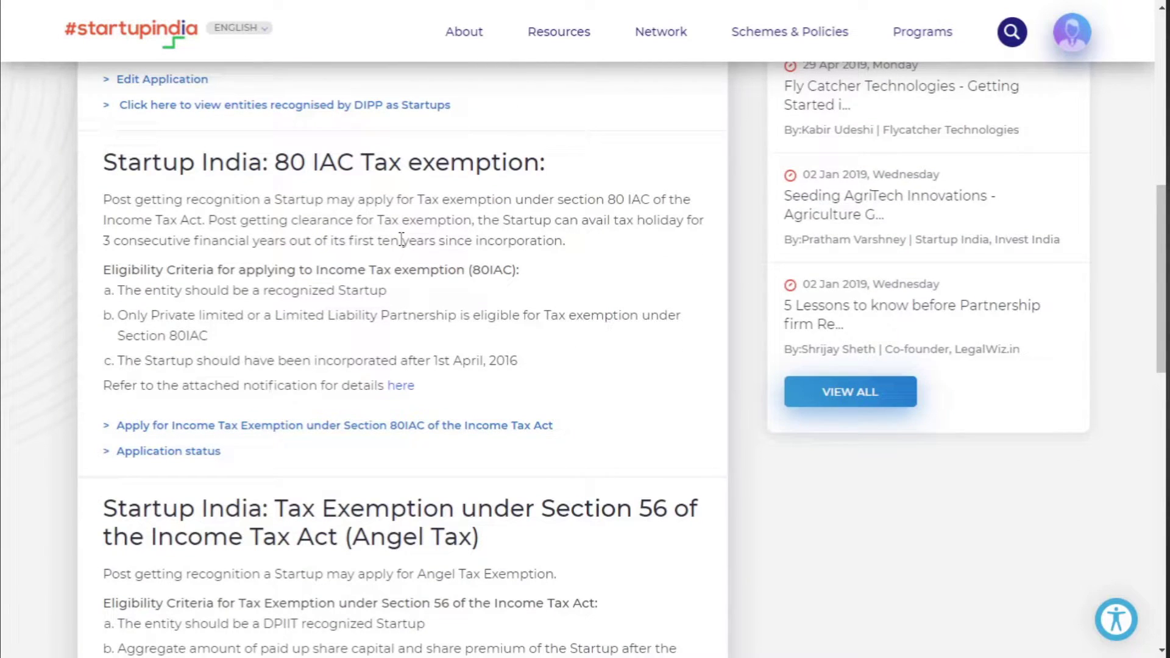
scroll(400, 239, "up", 1)
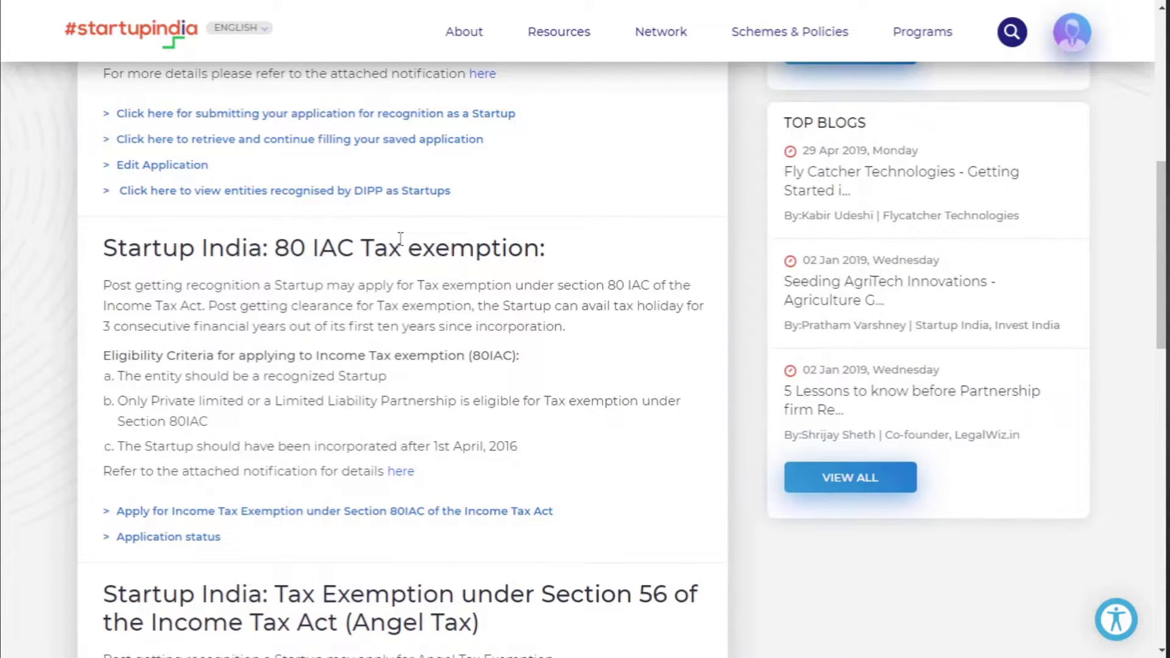
scroll(401, 239, "down", 1)
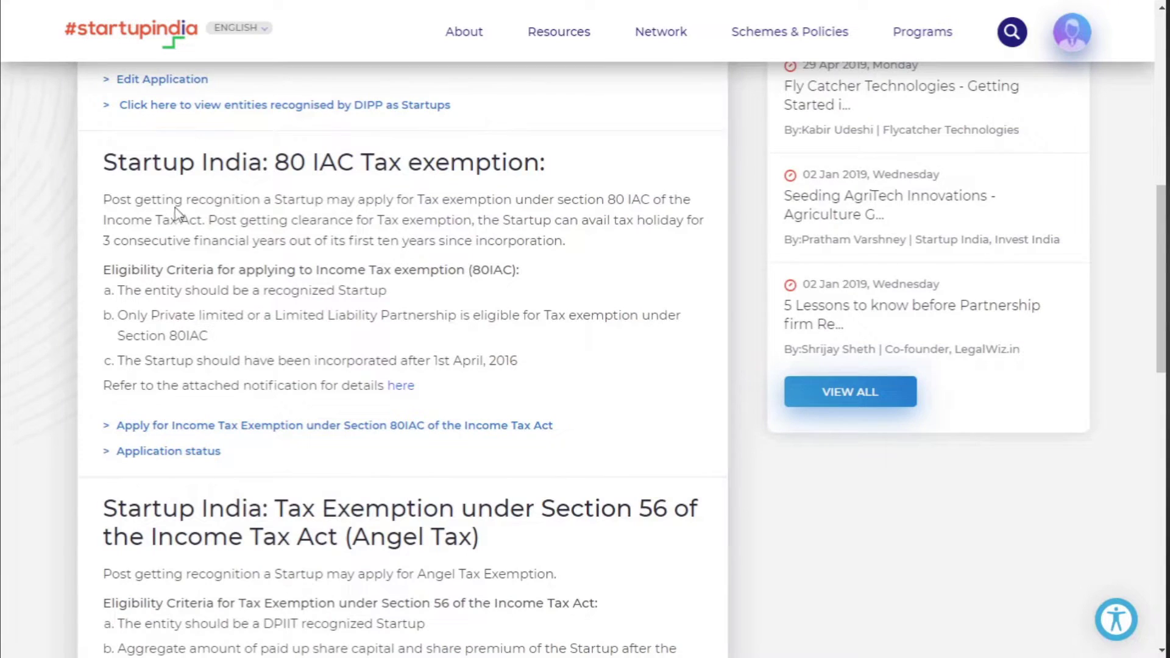
Step: Compare the 80 IAC tax exemption section with the Section 56 (Angel Tax) exemption section
left_click_drag(278, 160, 350, 163)
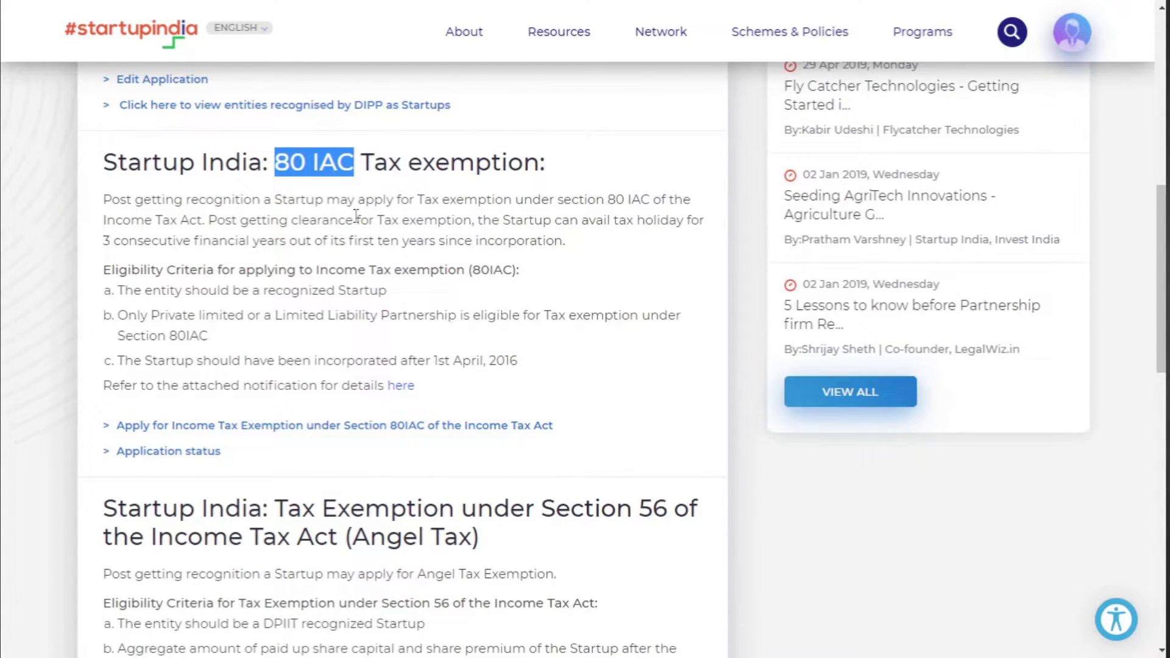
scroll(449, 222, "down", 2)
left_click_drag(535, 333, 669, 323)
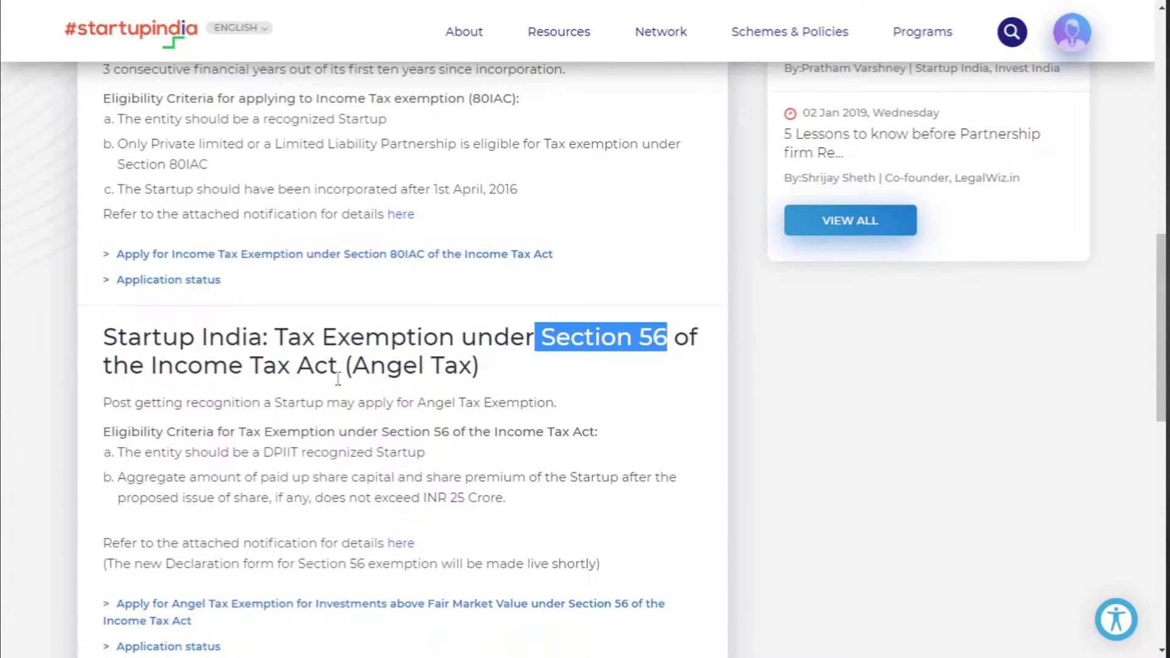
left_click_drag(534, 392, 96, 355)
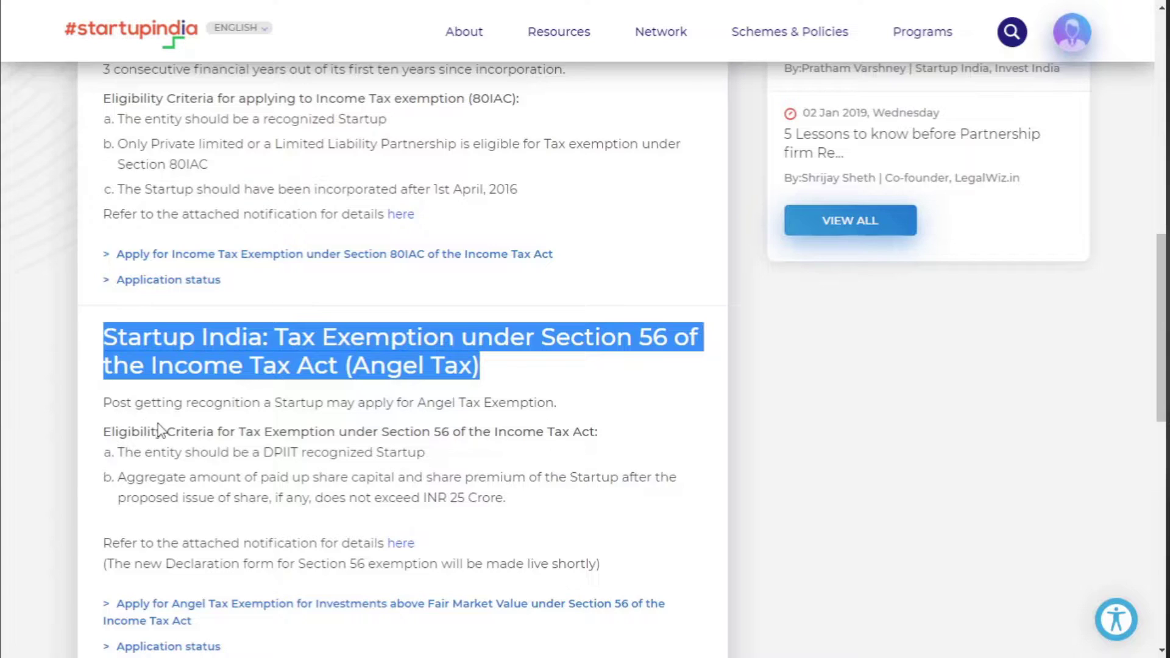
scroll(155, 424, "up", 4)
scroll(369, 201, "down", 1)
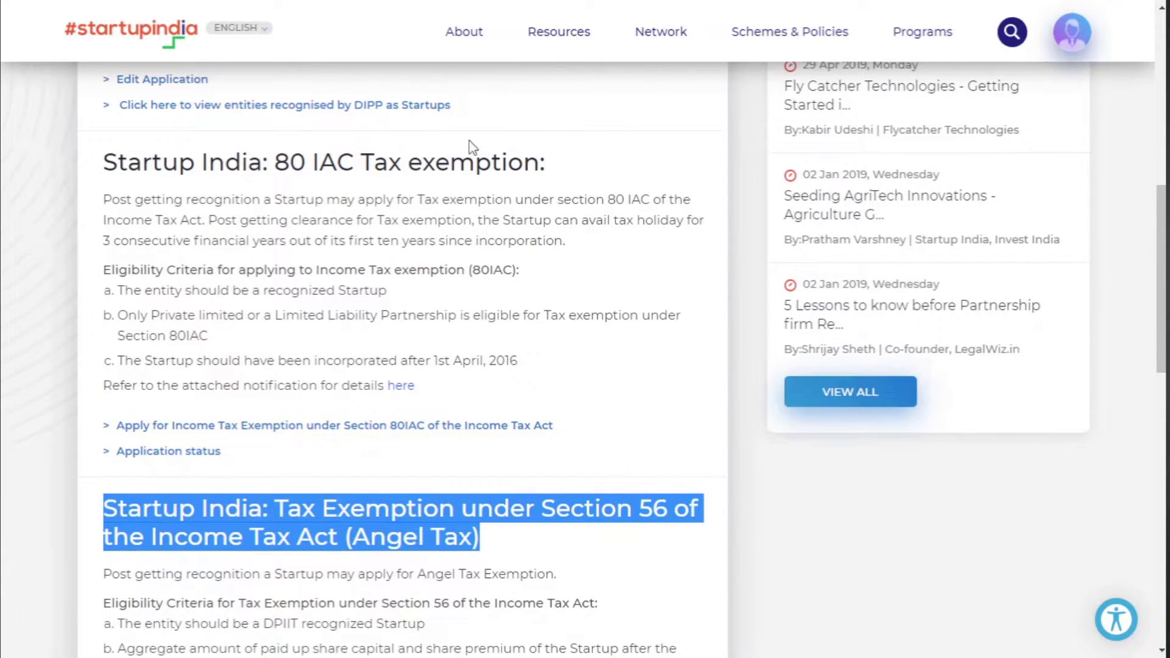
Step: Examine the 80IAC eligibility criteria, the link for applying and the application status link
left_click_drag(101, 270, 523, 271)
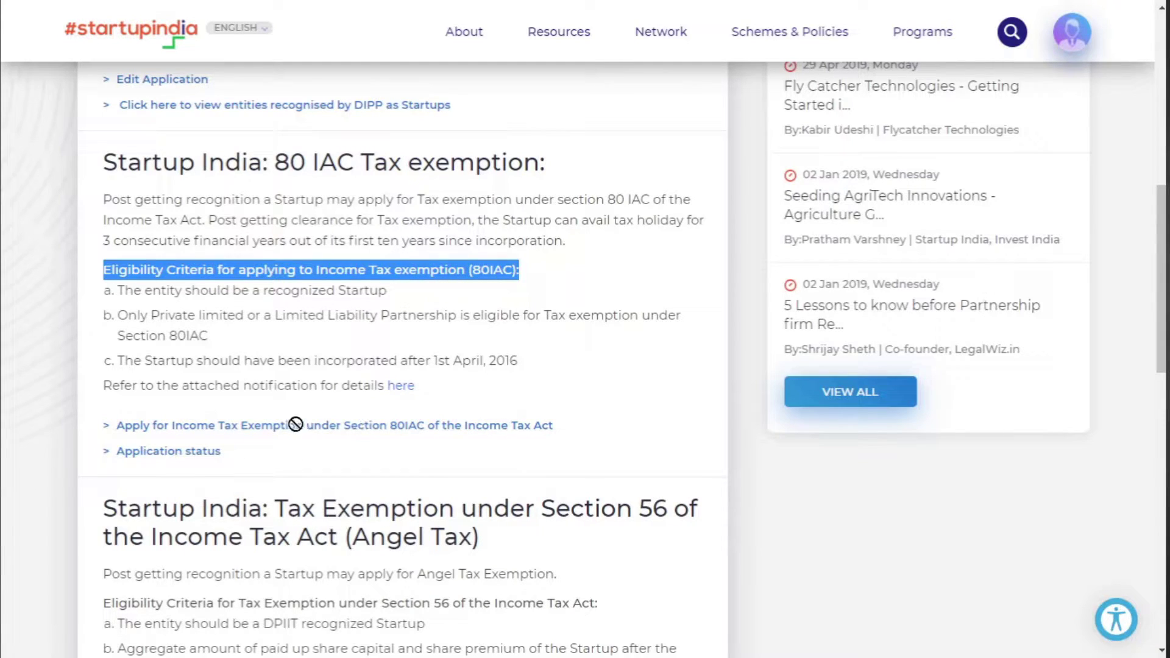
left_click(56, 436)
left_click_drag(105, 427, 588, 421)
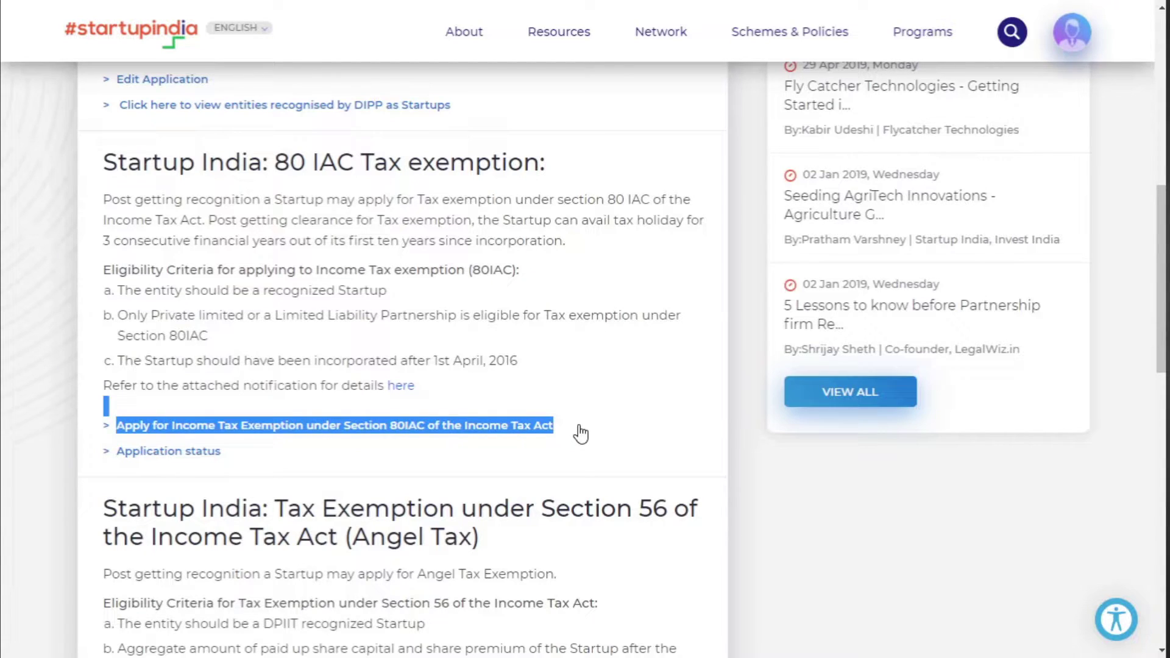
left_click(35, 473)
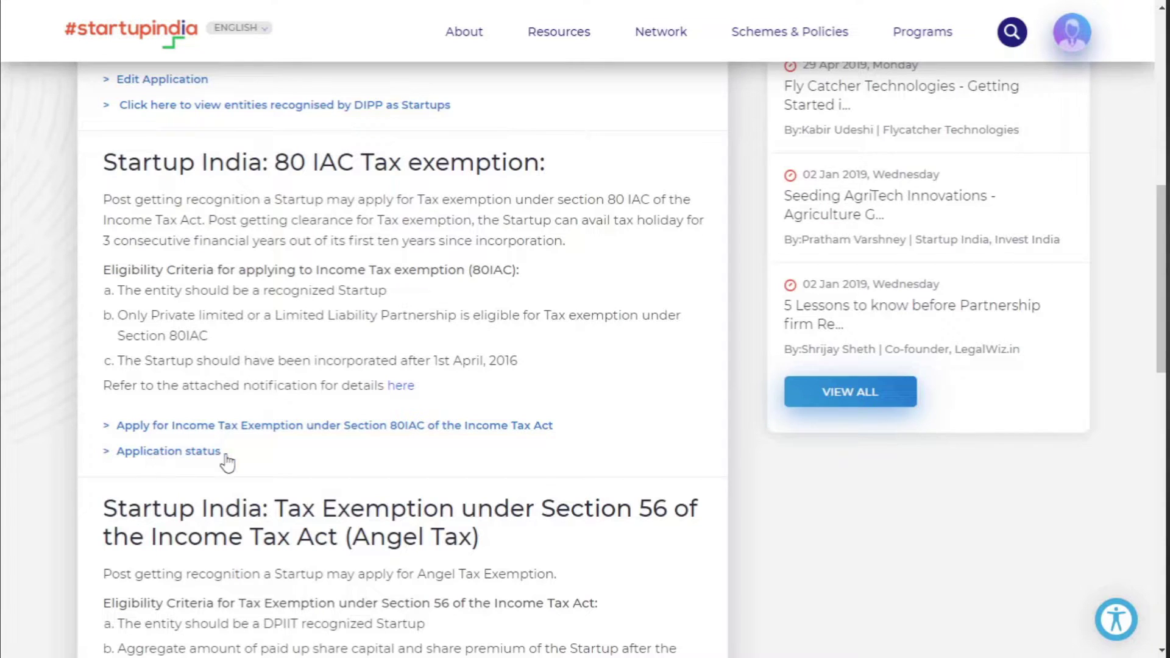
left_click_drag(82, 444, 232, 447)
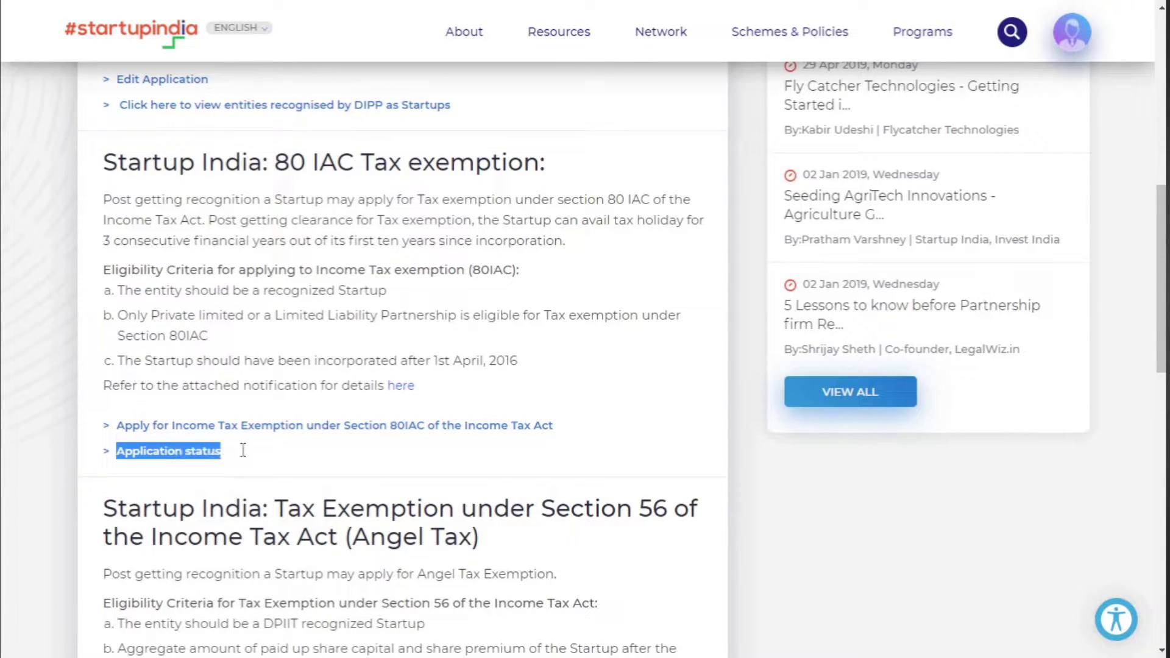
left_click(35, 466)
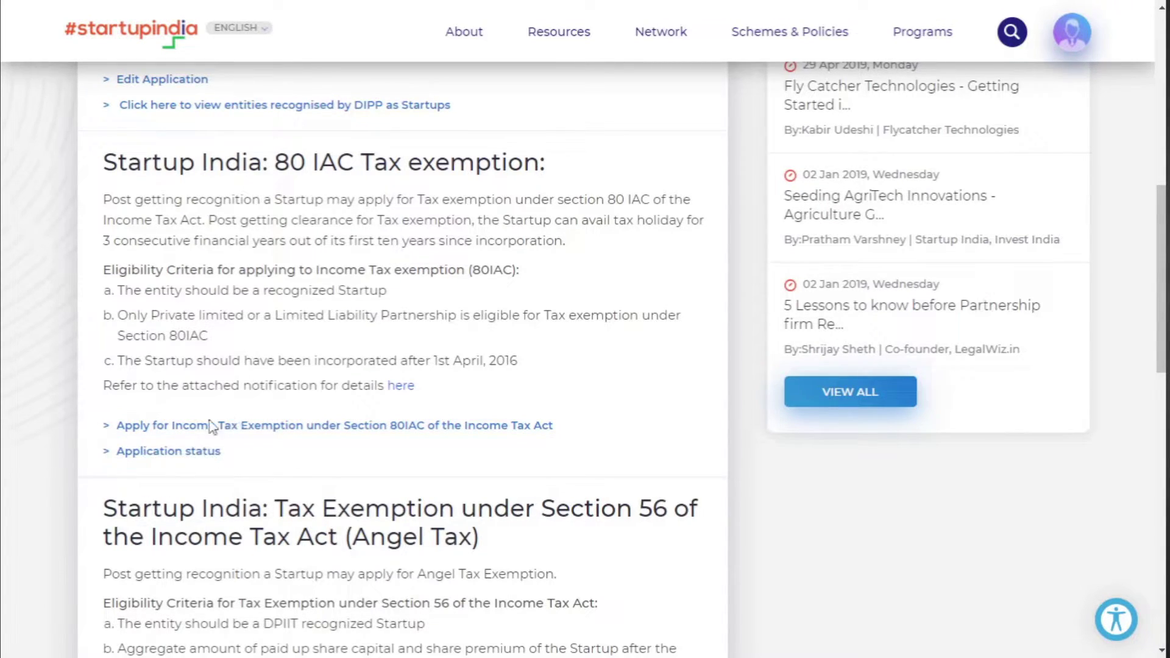
Step: Open the application for income tax exemption under Section 80IAC and look over the first fields of Form 80 IAC
left_click(481, 426)
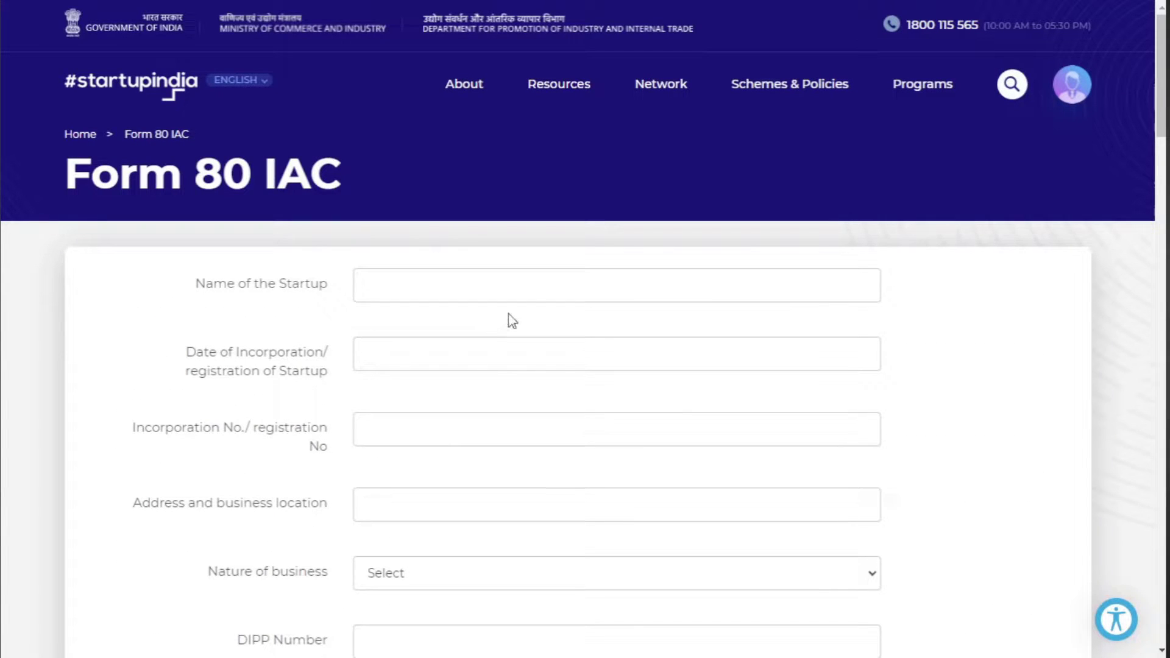
scroll(430, 190, "down", 1)
scroll(430, 191, "up", 1)
scroll(317, 390, "down", 1)
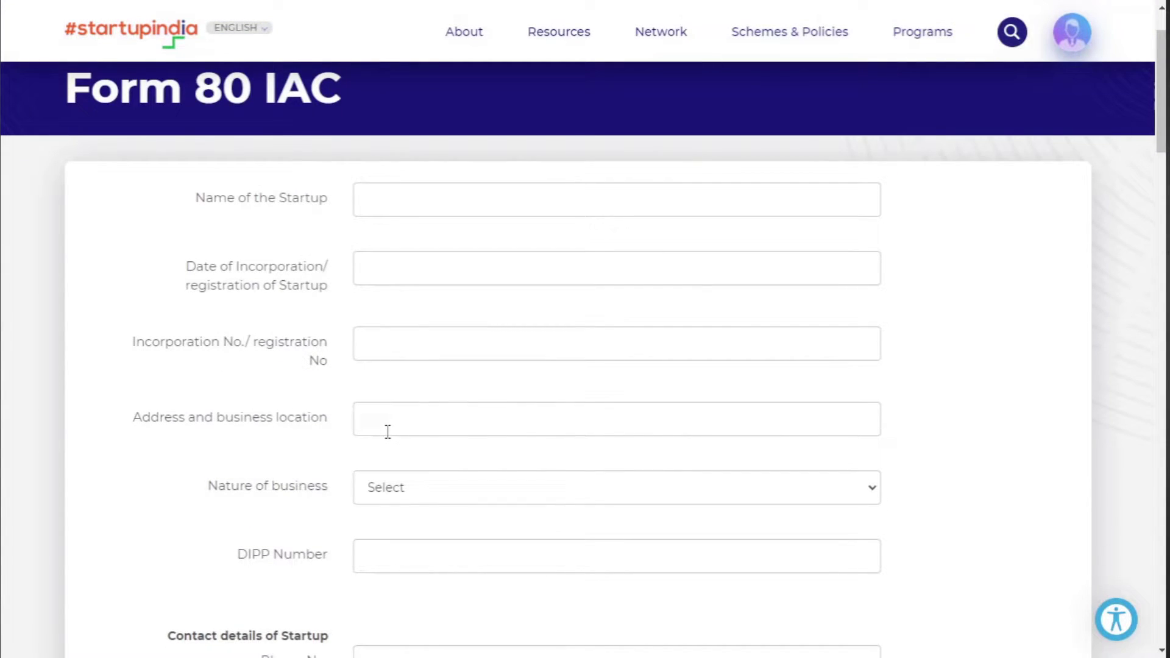
scroll(391, 431, "up", 1)
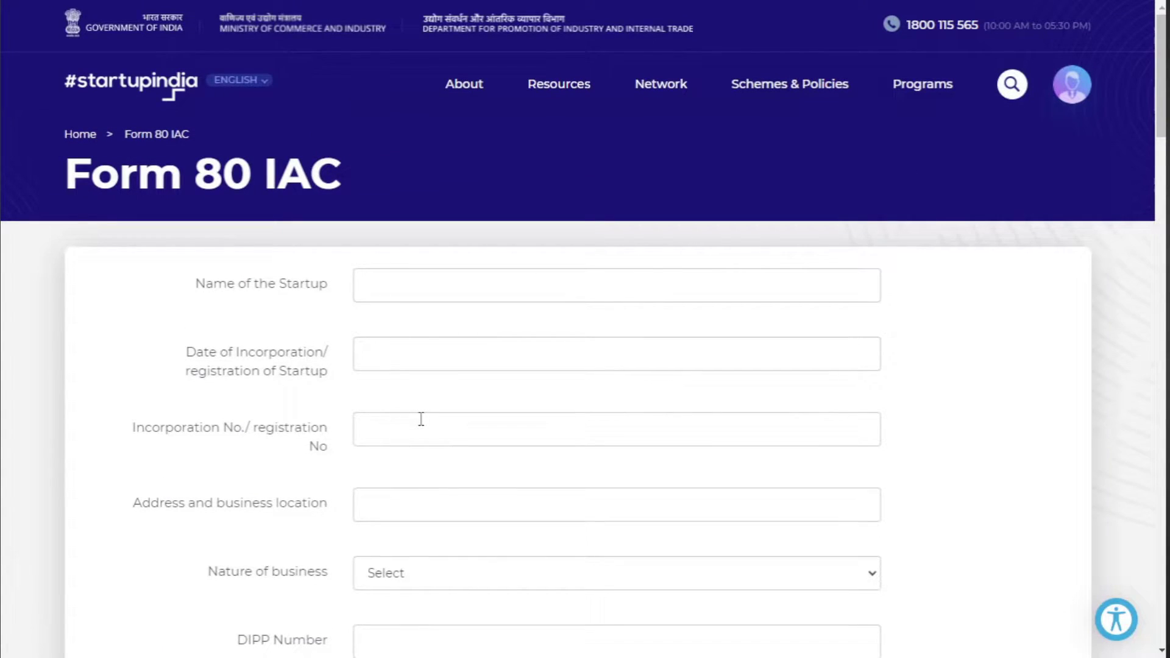
scroll(421, 419, "down", 1)
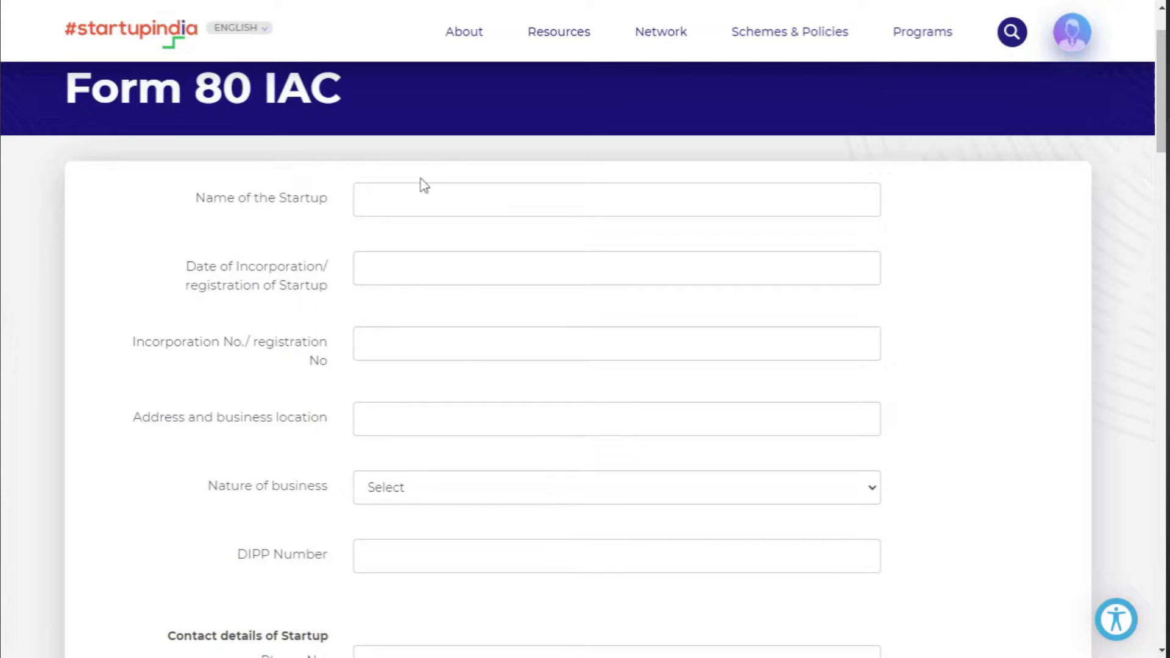
scroll(616, 303, "up", 1)
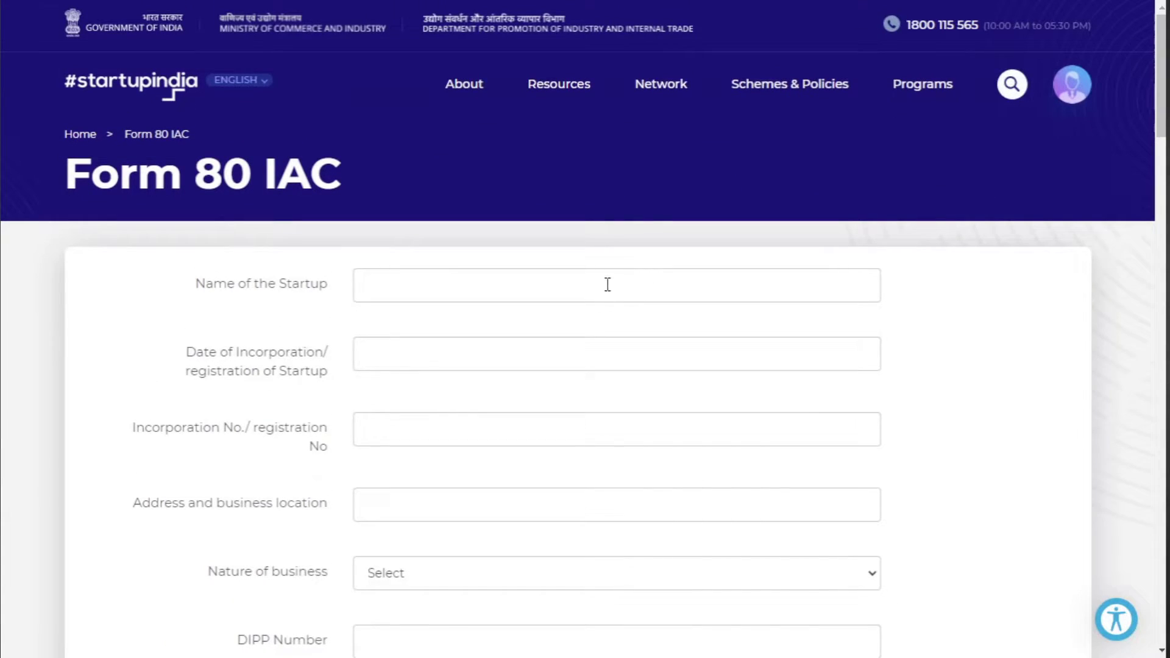
Step: Examine the startup detail fields of Form 80 IAC, from the startup name and business address to the DIPP number
scroll(616, 282, "down", 2)
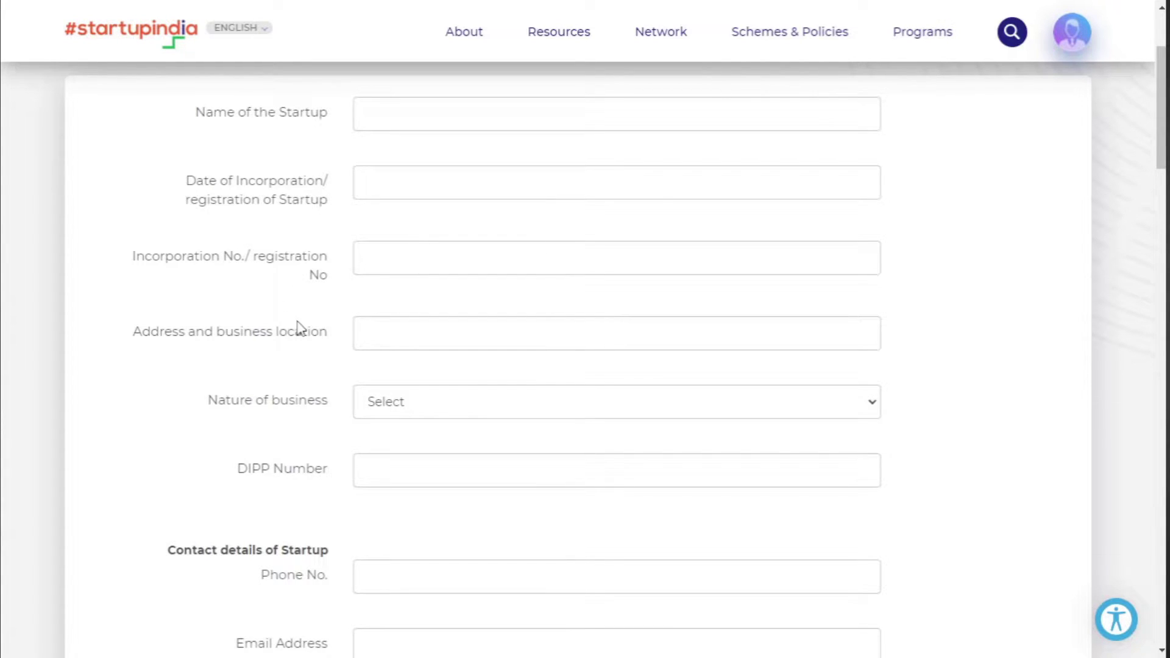
left_click(391, 339)
scroll(391, 340, "down", 2)
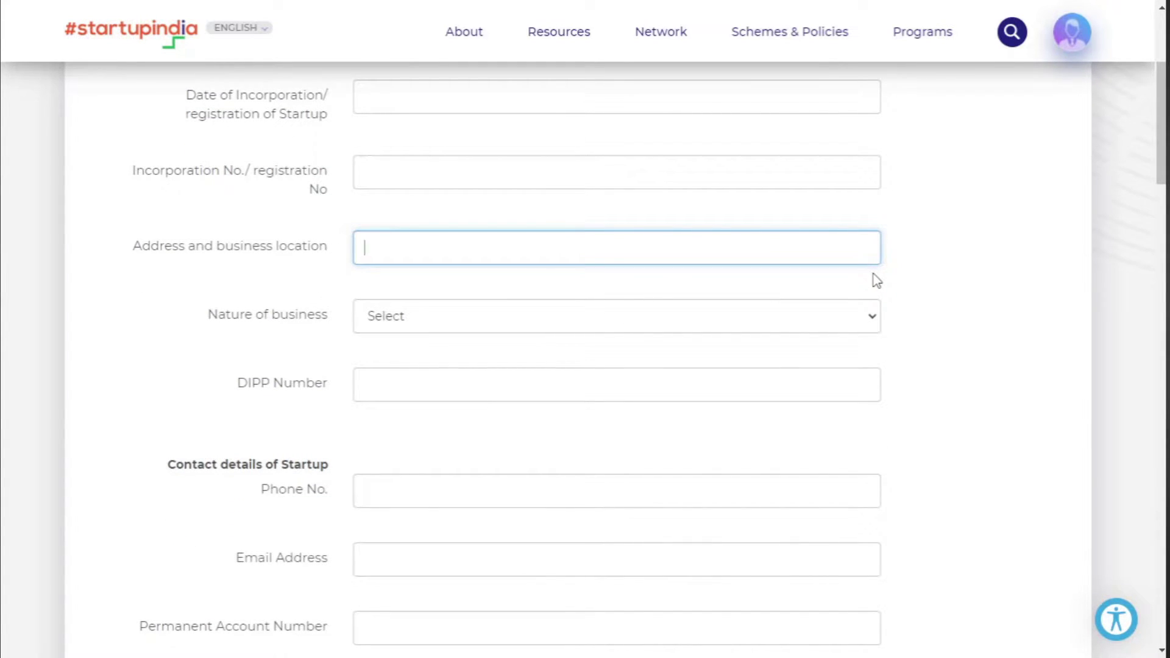
scroll(978, 297, "down", 2)
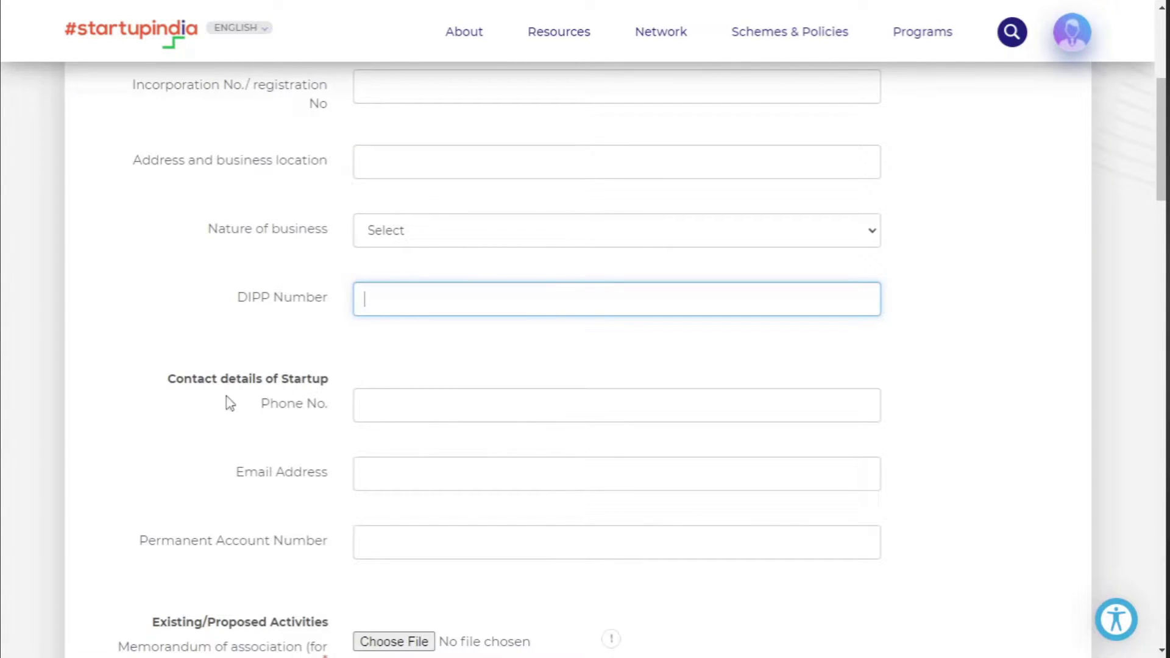
Step: Examine the startup contact fields for phone number, email address and Permanent Account Number
scroll(1049, 308, "down", 4)
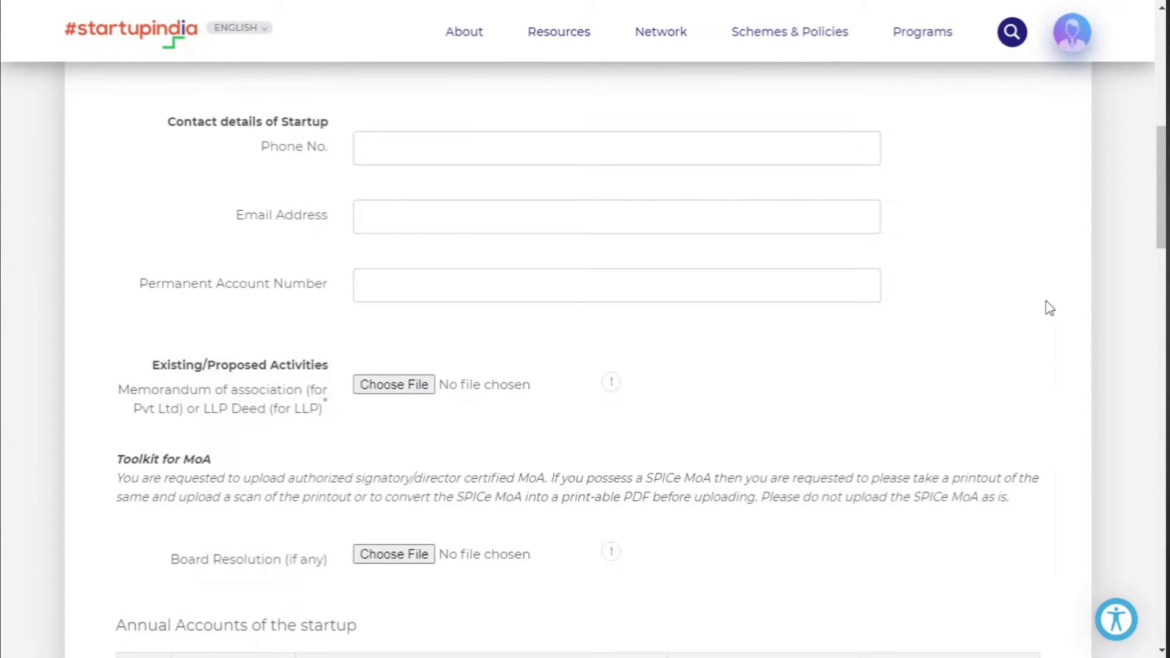
left_click(441, 148)
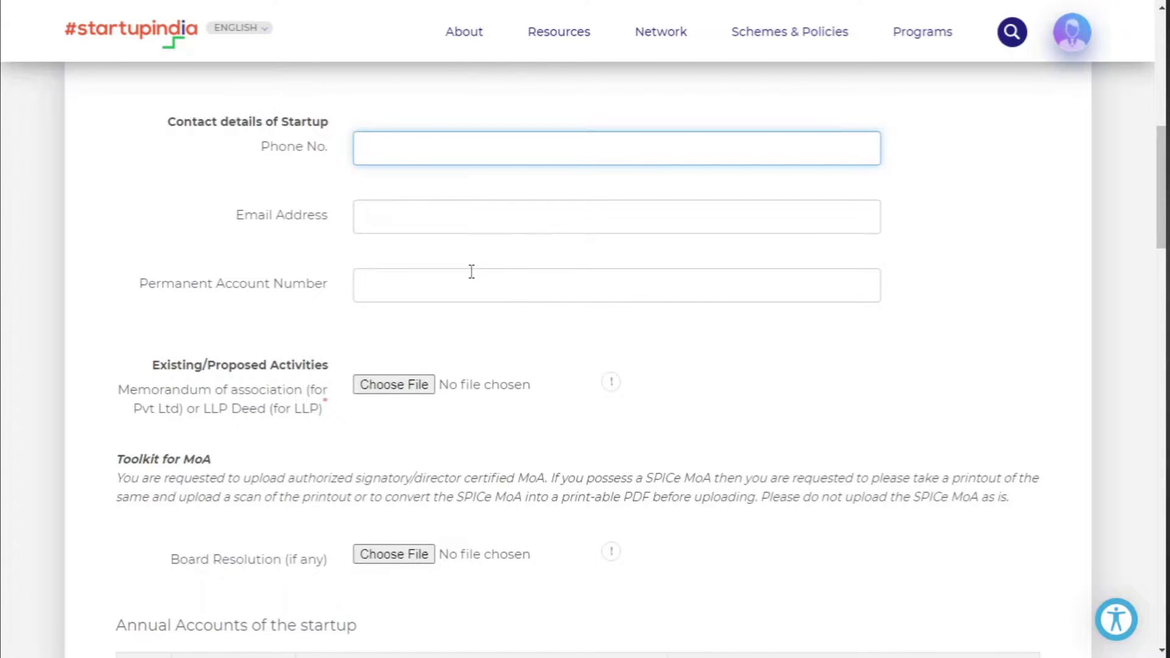
scroll(472, 271, "down", 1)
left_click(457, 209)
scroll(539, 267, "down", 1)
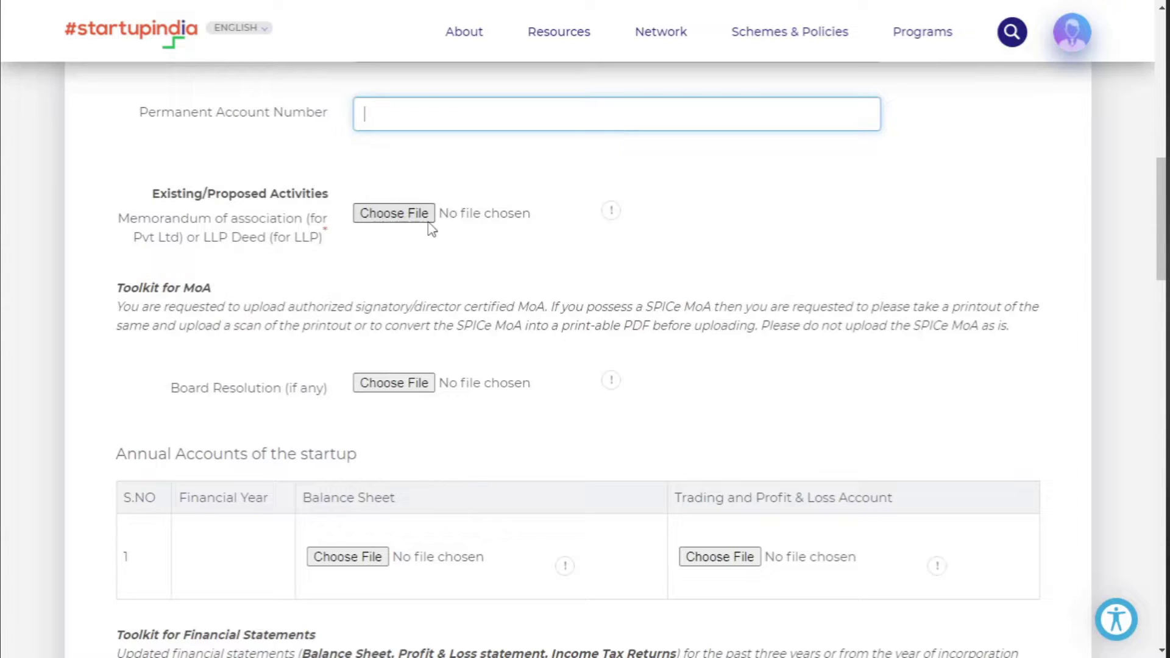
Step: Examine the upload fields for the Memorandum of Association or LLP Deed and the Board Resolution
scroll(430, 209, "down", 3)
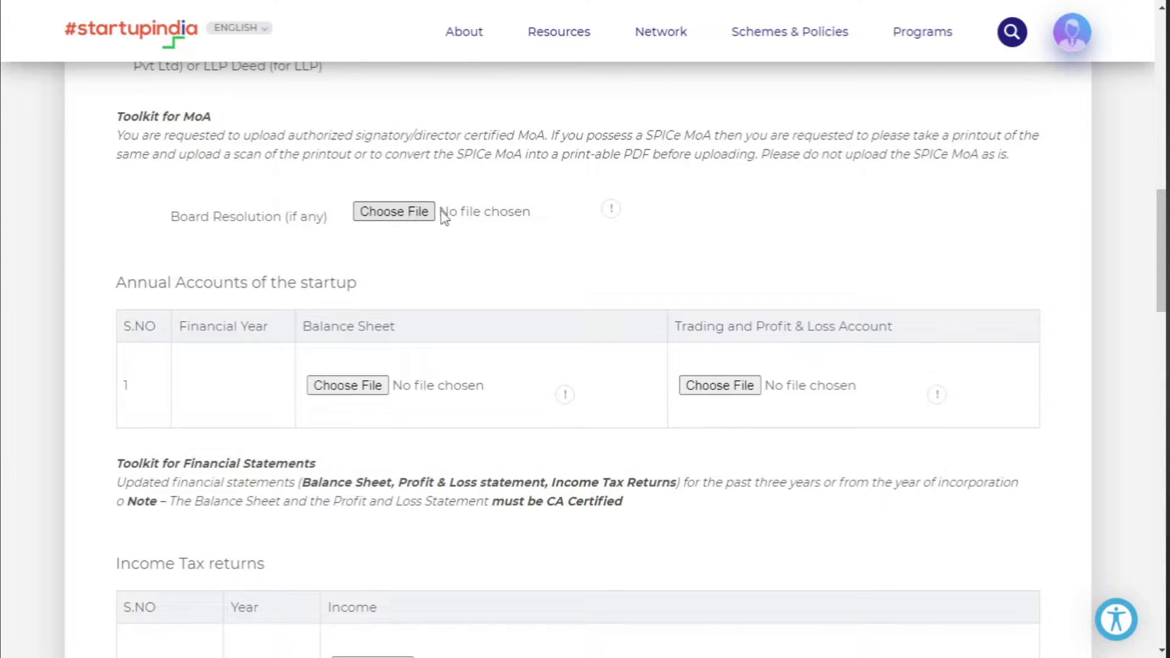
scroll(454, 213, "up", 2)
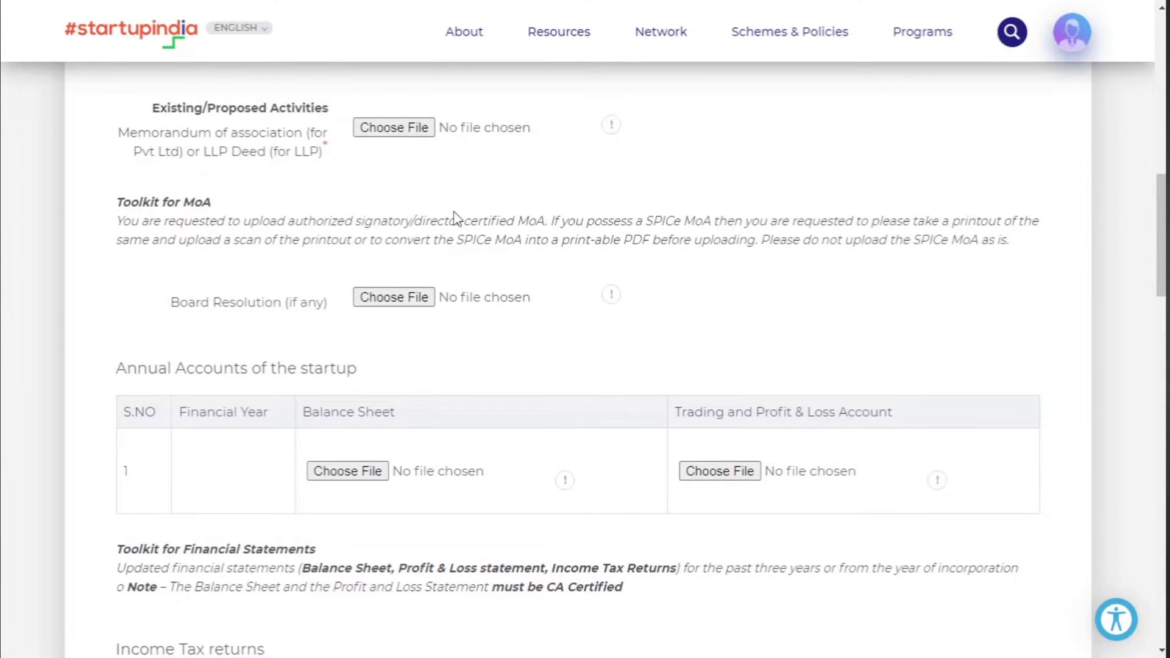
scroll(454, 217, "up", 2)
scroll(454, 217, "down", 2)
left_click_drag(330, 318, 261, 317)
left_click(80, 313)
Step: Examine the annual accounts uploads and the CA certification note in the financial statements toolkit
scroll(142, 299, "down", 3)
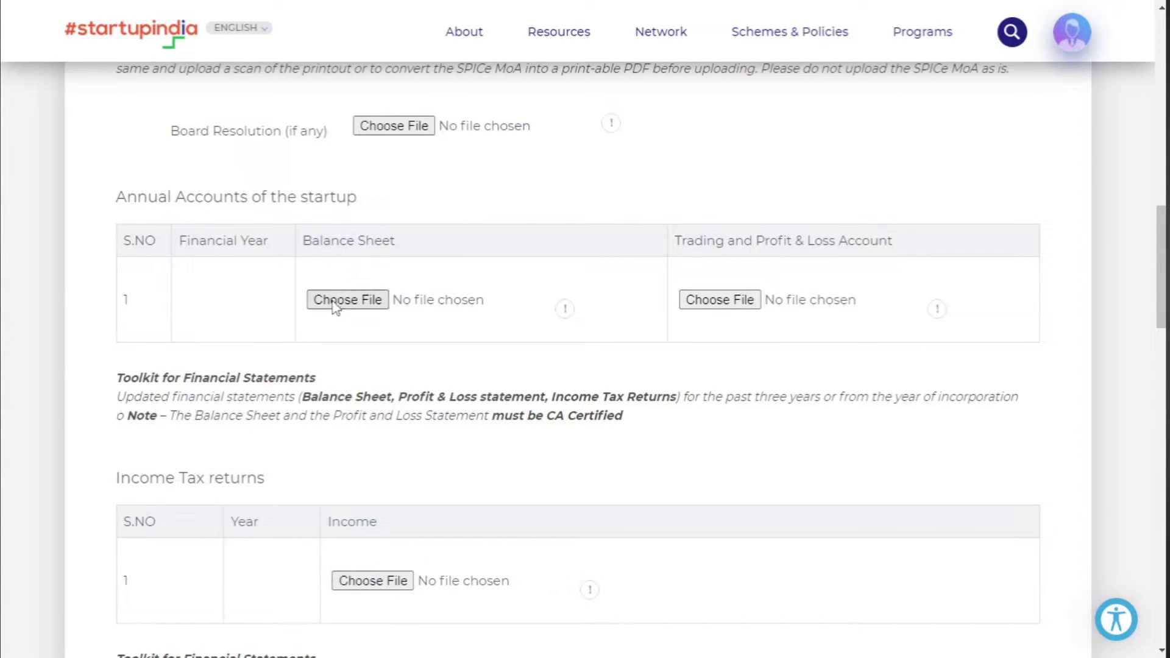
scroll(214, 239, "down", 2)
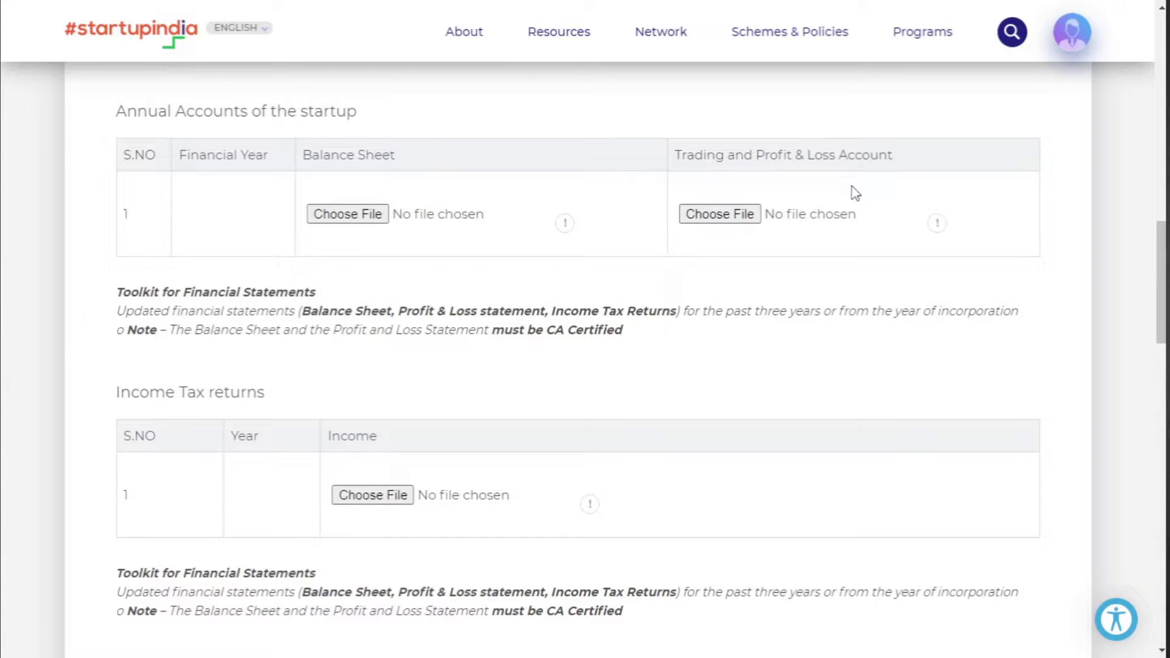
scroll(618, 283, "down", 2)
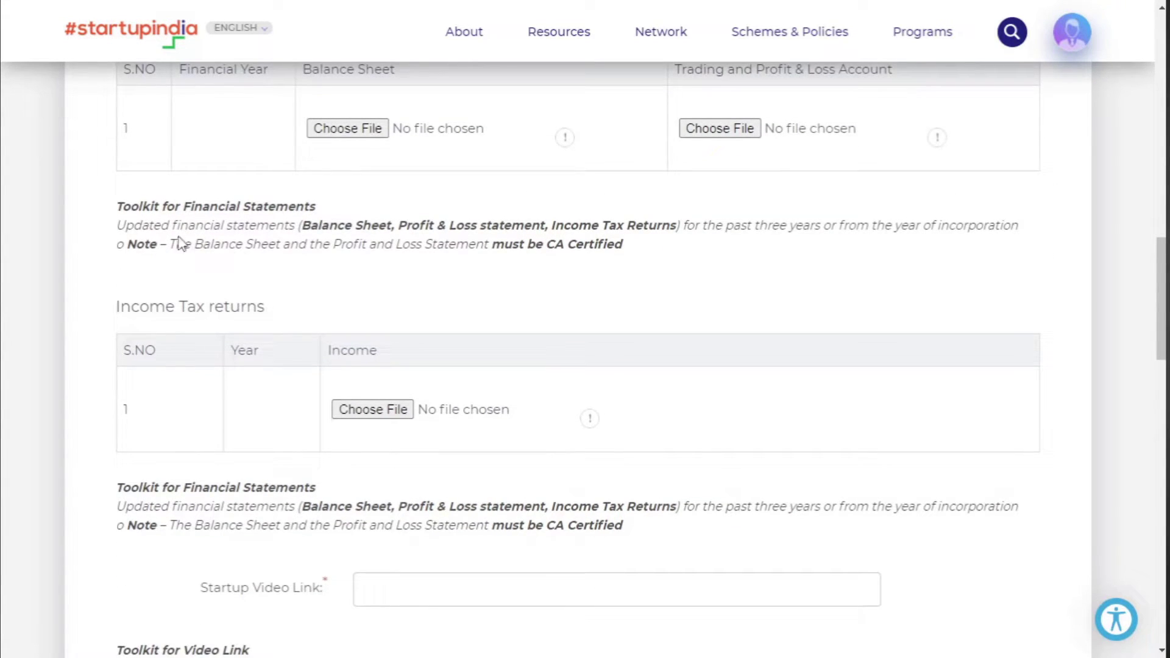
left_click_drag(117, 226, 646, 252)
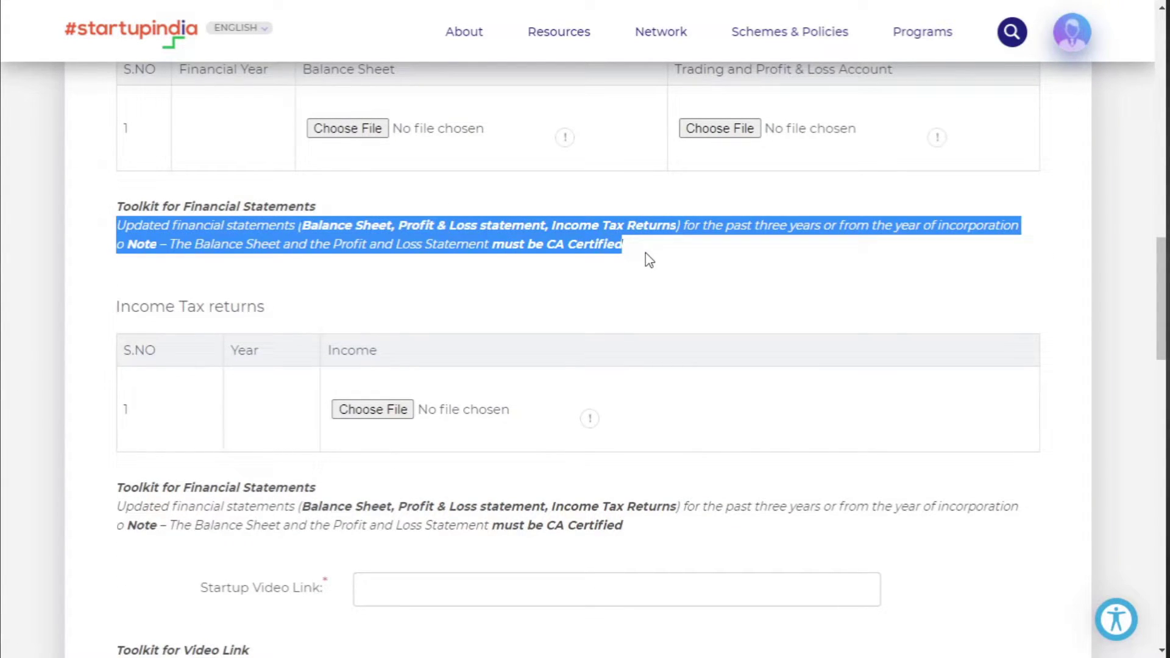
left_click(646, 255)
scroll(645, 261, "up", 2)
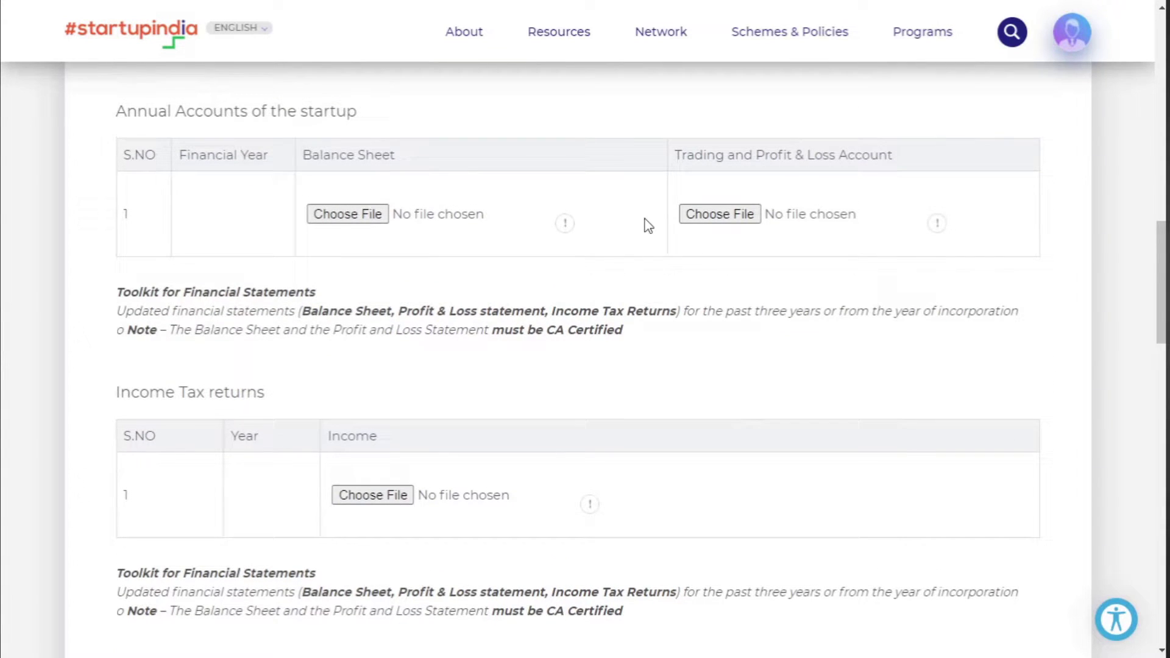
left_click_drag(622, 329, 494, 342)
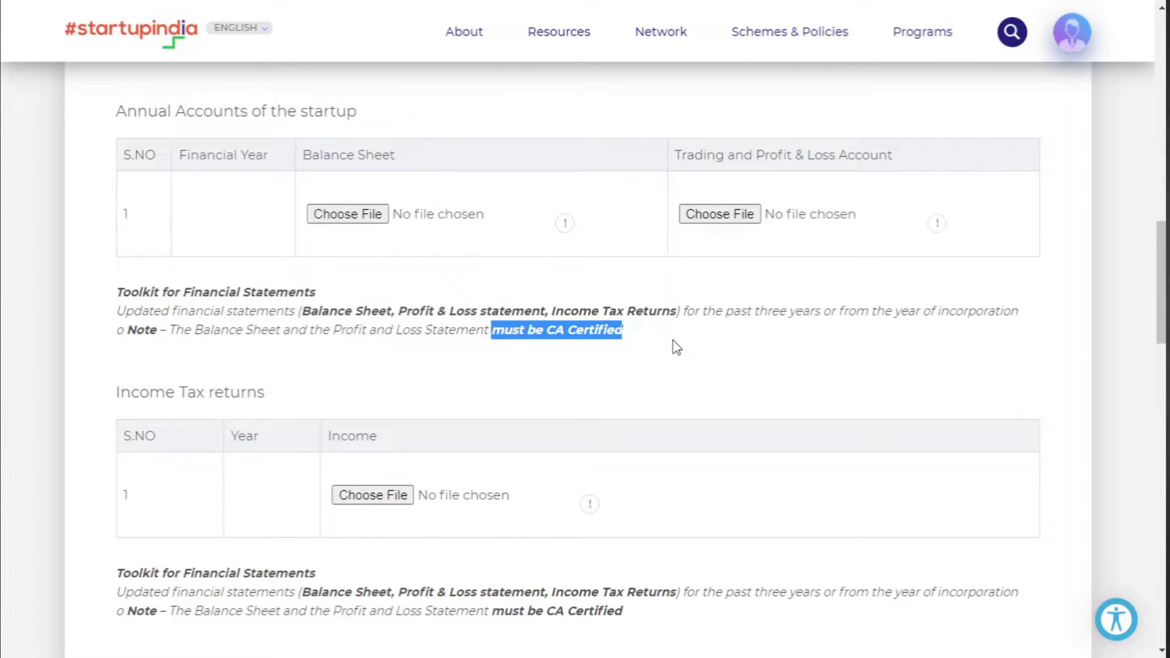
Step: Examine the Income Tax returns section of the form and highlight its heading
scroll(673, 340, "down", 1)
scroll(673, 340, "up", 1)
scroll(673, 340, "down", 3)
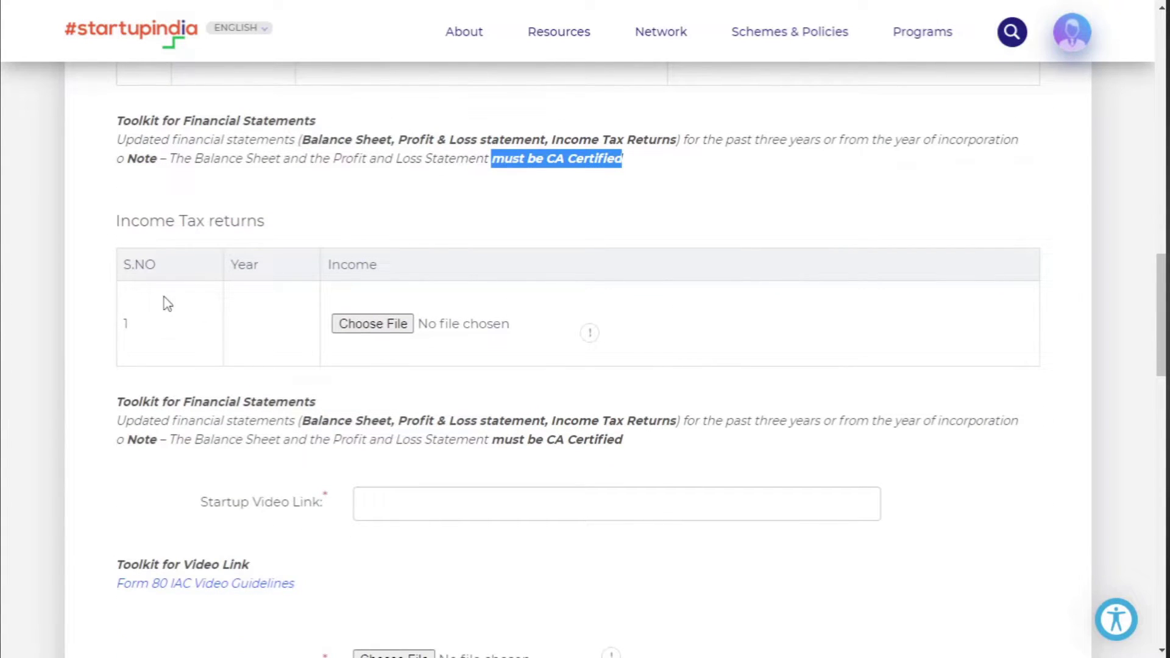
left_click_drag(308, 221, 107, 229)
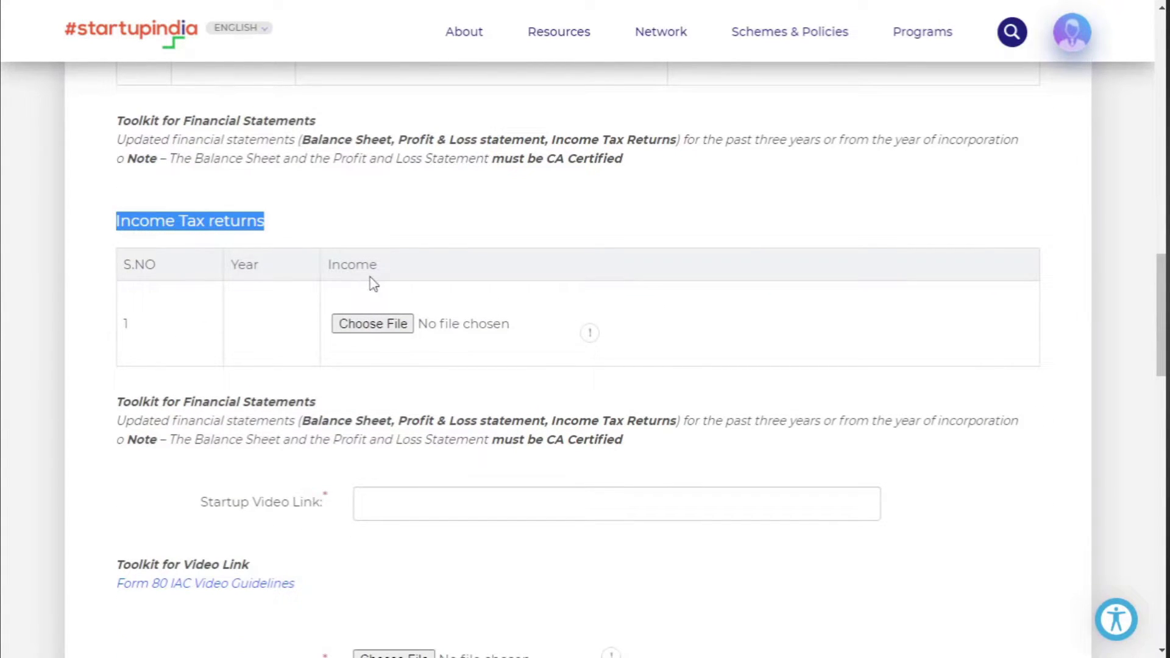
Step: Highlight the CA certification note below the Income Tax returns table and examine the Startup Video Link field with its guidelines
scroll(371, 282, "down", 1)
left_click_drag(311, 338, 495, 363)
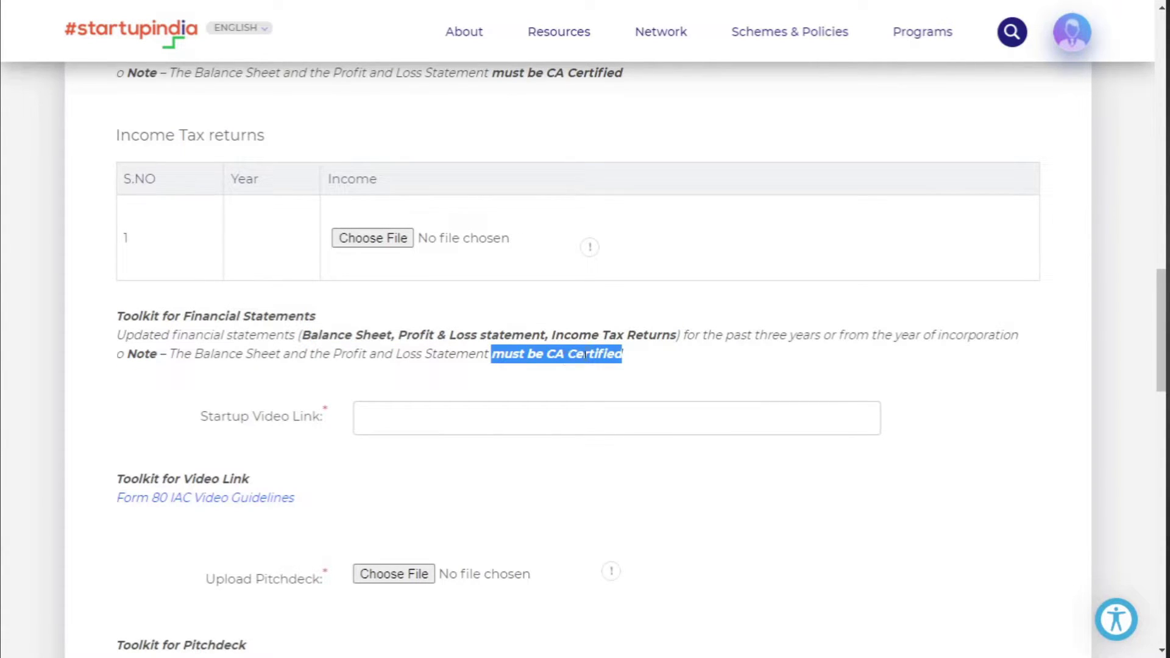
scroll(656, 232, "down", 2)
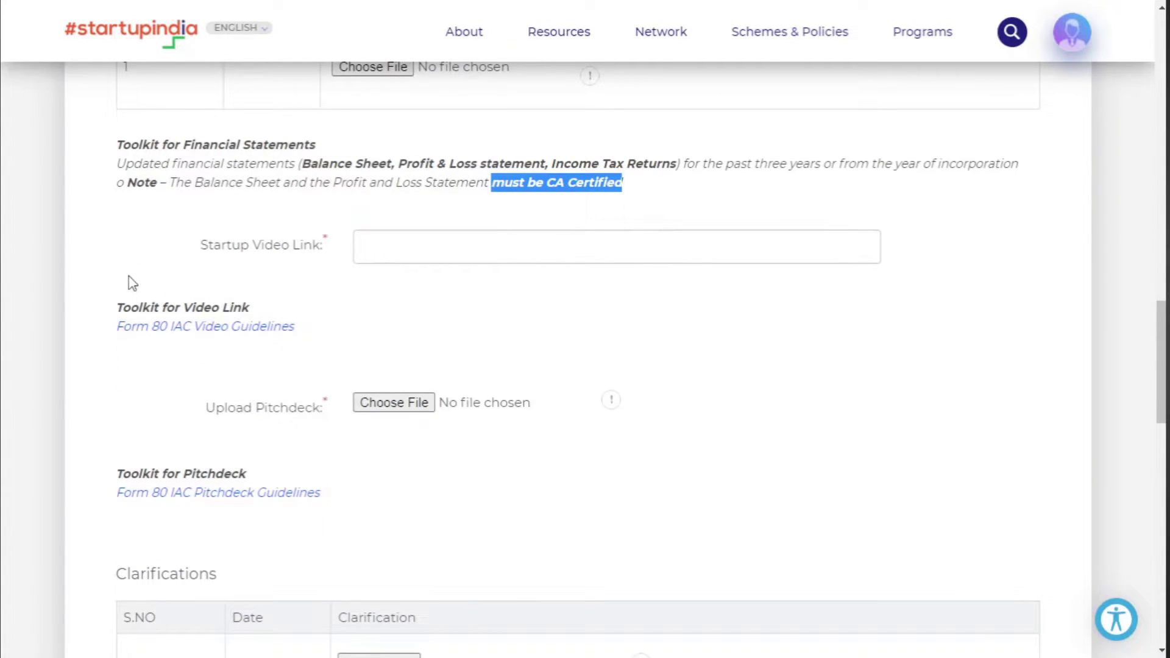
scroll(276, 279, "down", 1)
left_click(447, 171)
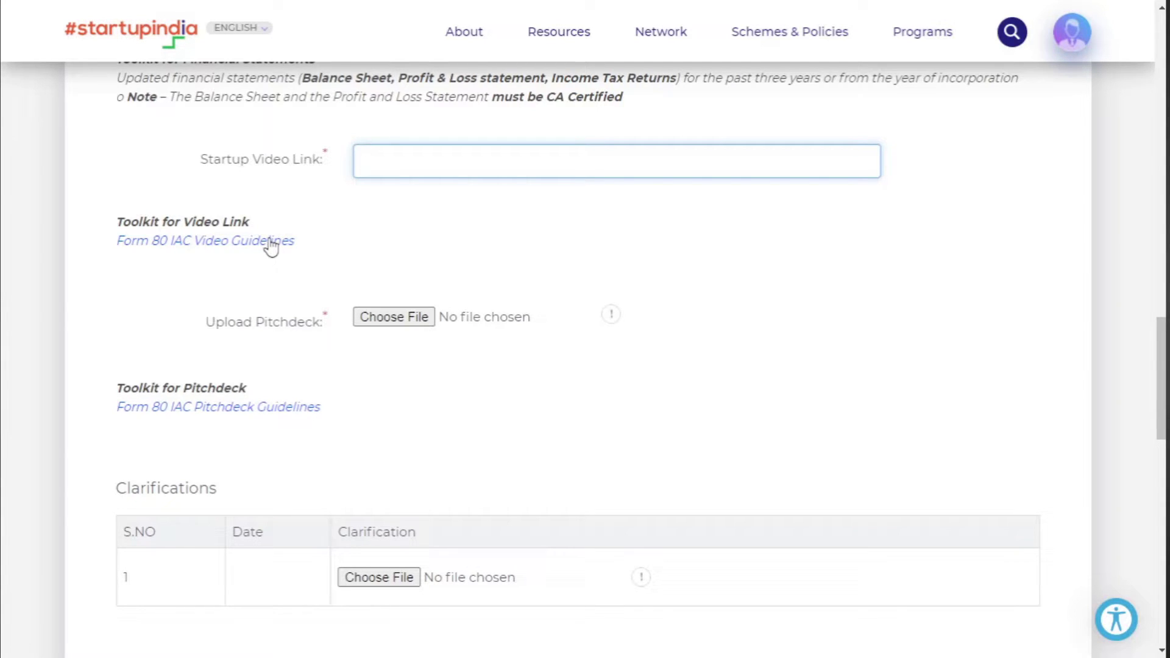
Step: Examine the Clarifications table and the optional details field for a certificate granted under Section 56 of the Income-tax Act, 1961
scroll(279, 268, "down", 1)
scroll(280, 271, "down", 4)
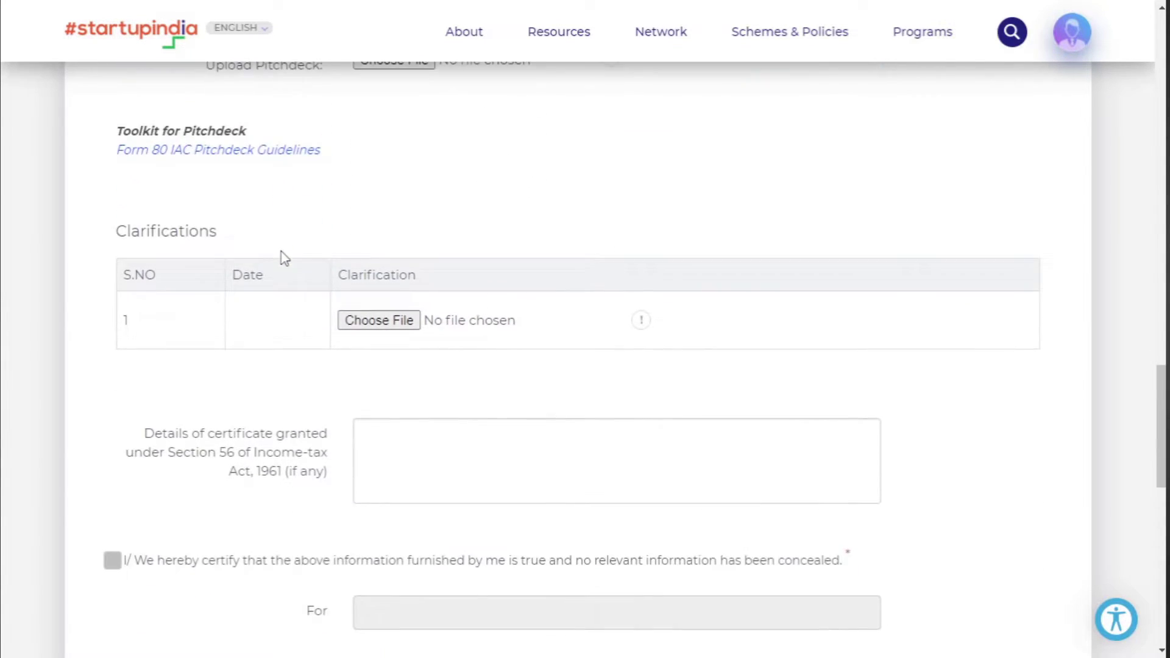
scroll(208, 262, "down", 1)
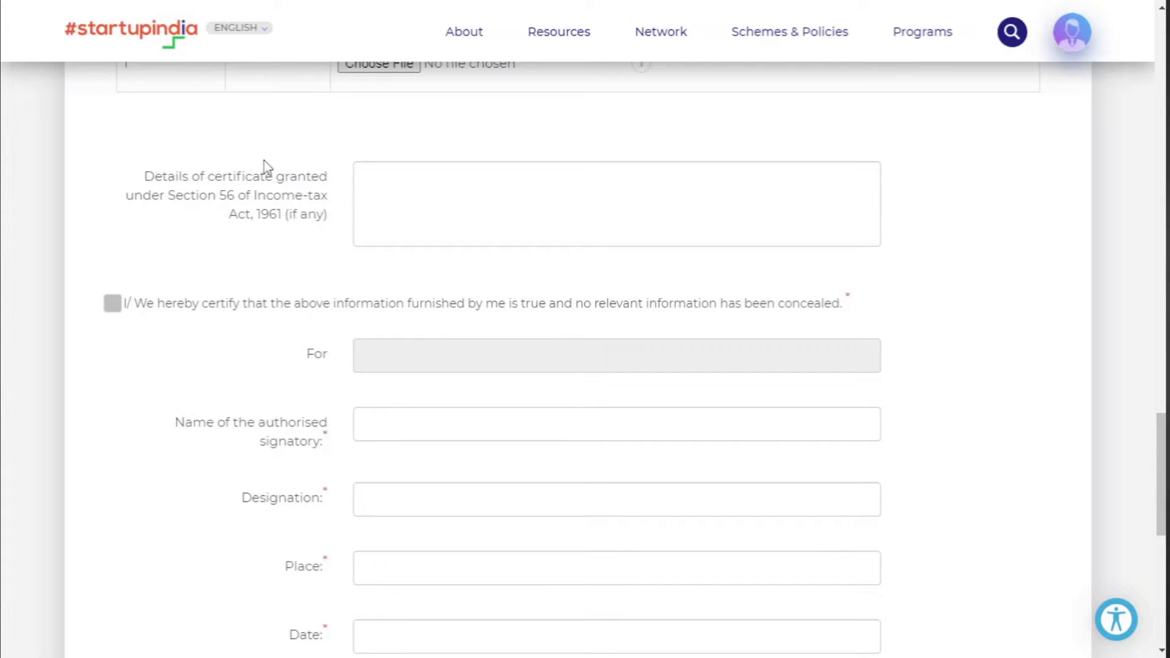
left_click(402, 186)
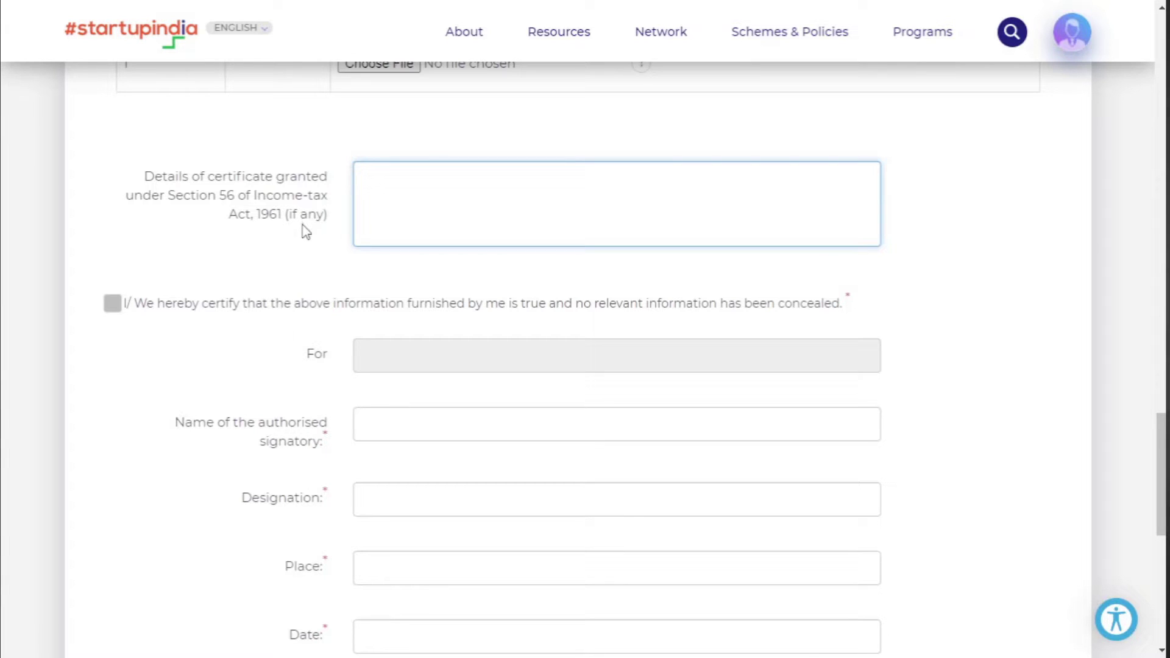
left_click_drag(330, 219, 281, 226)
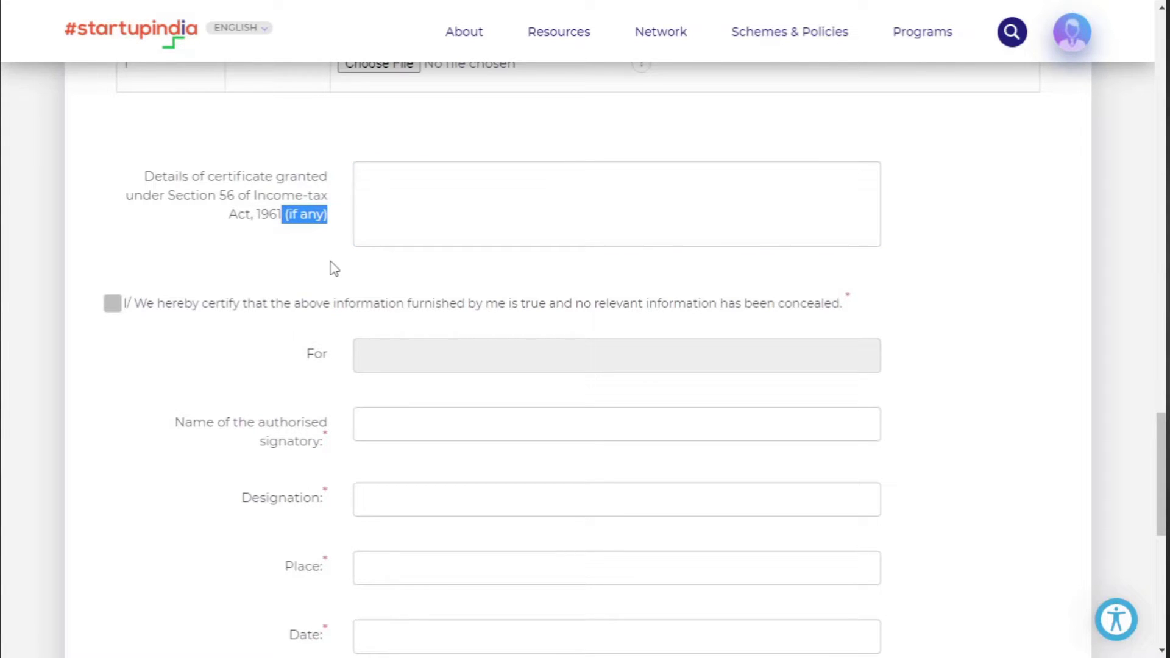
Step: Accept the declaration that the furnished information is true and activate the field for the authorised signatory's name
scroll(318, 265, "down", 1)
scroll(341, 256, "down", 1)
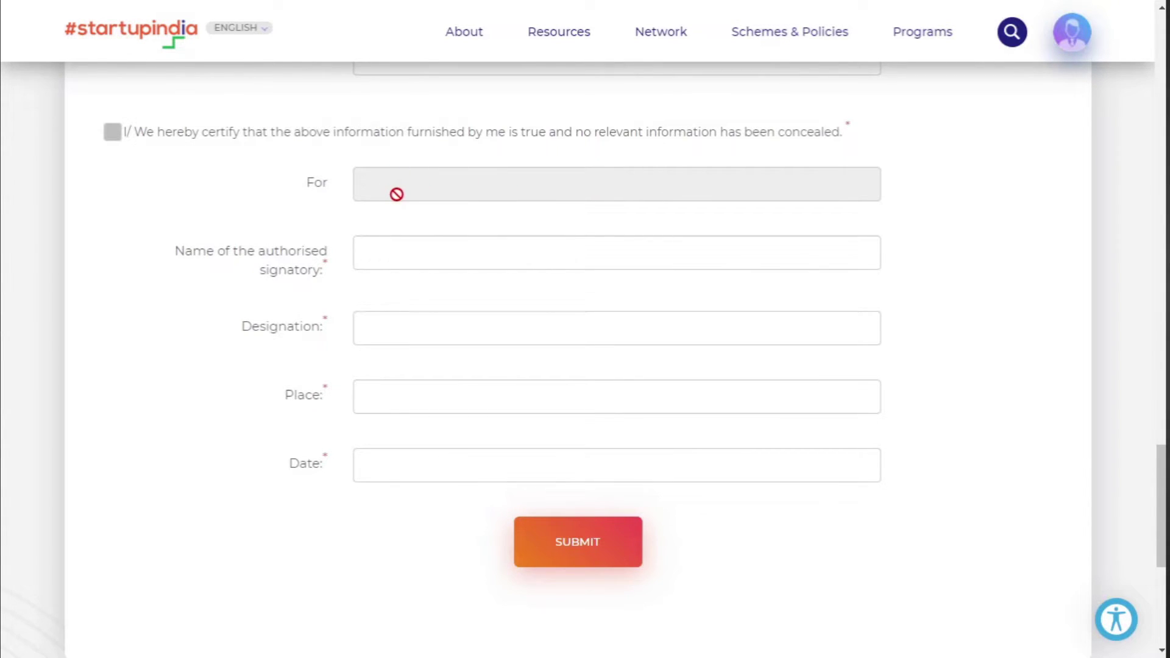
left_click(112, 131)
left_click(439, 250)
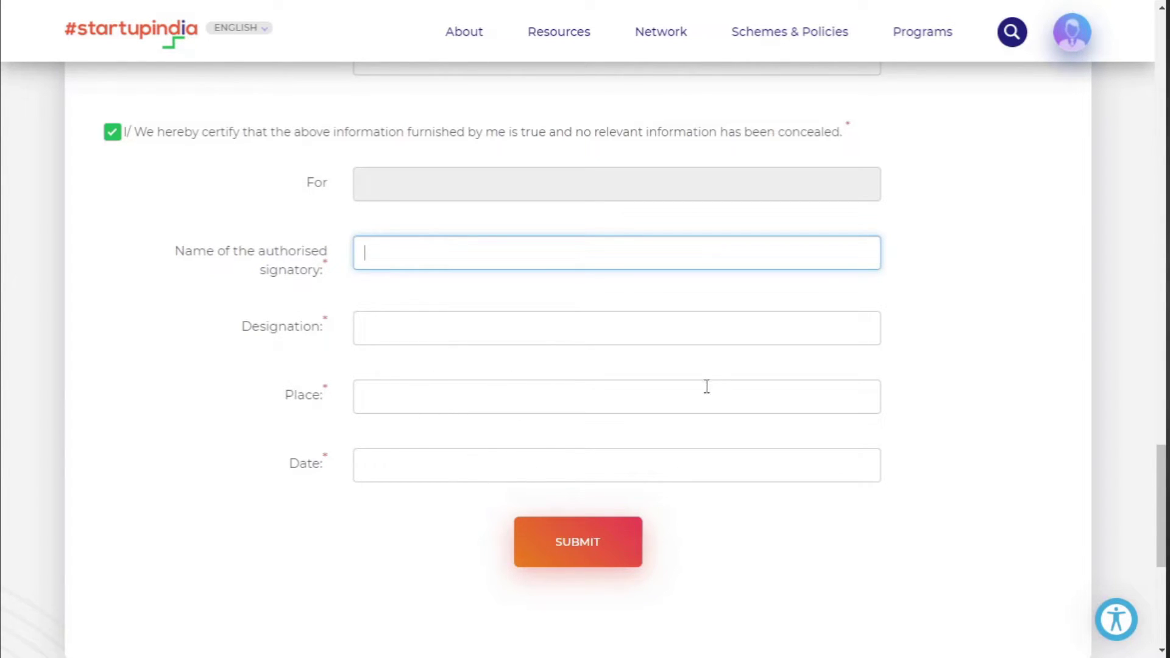
Step: Review the whole Form 80 IAC from the startup name field through to the signatory details and submission area
scroll(708, 400, "up", 10)
scroll(726, 396, "up", 15)
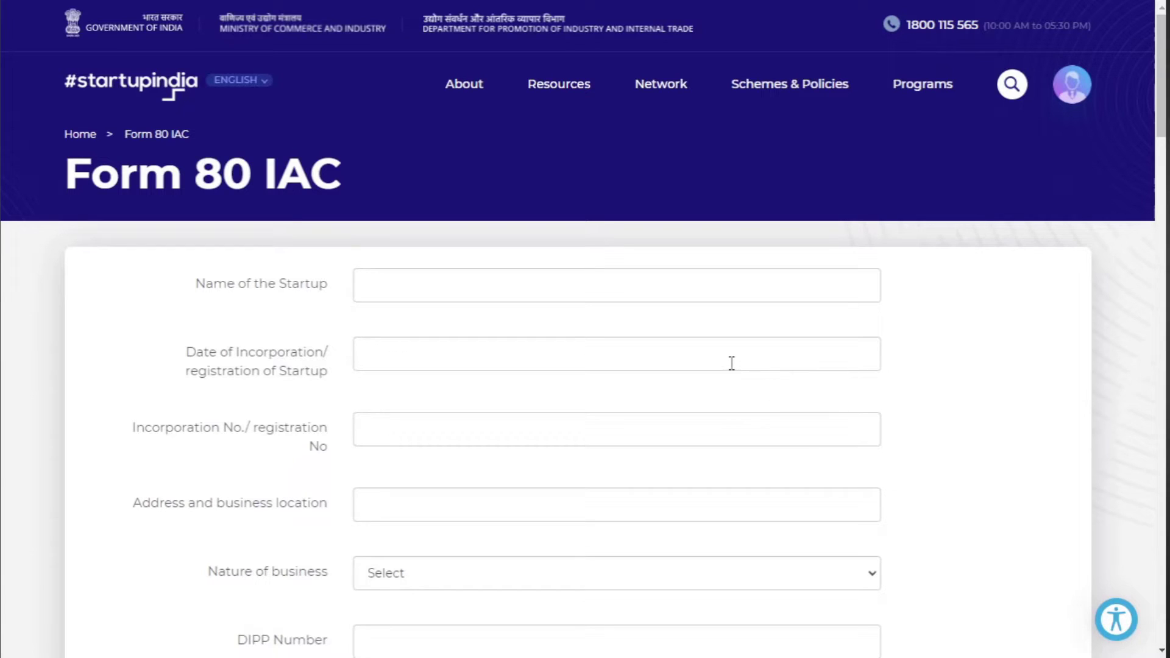
scroll(730, 361, "down", 15)
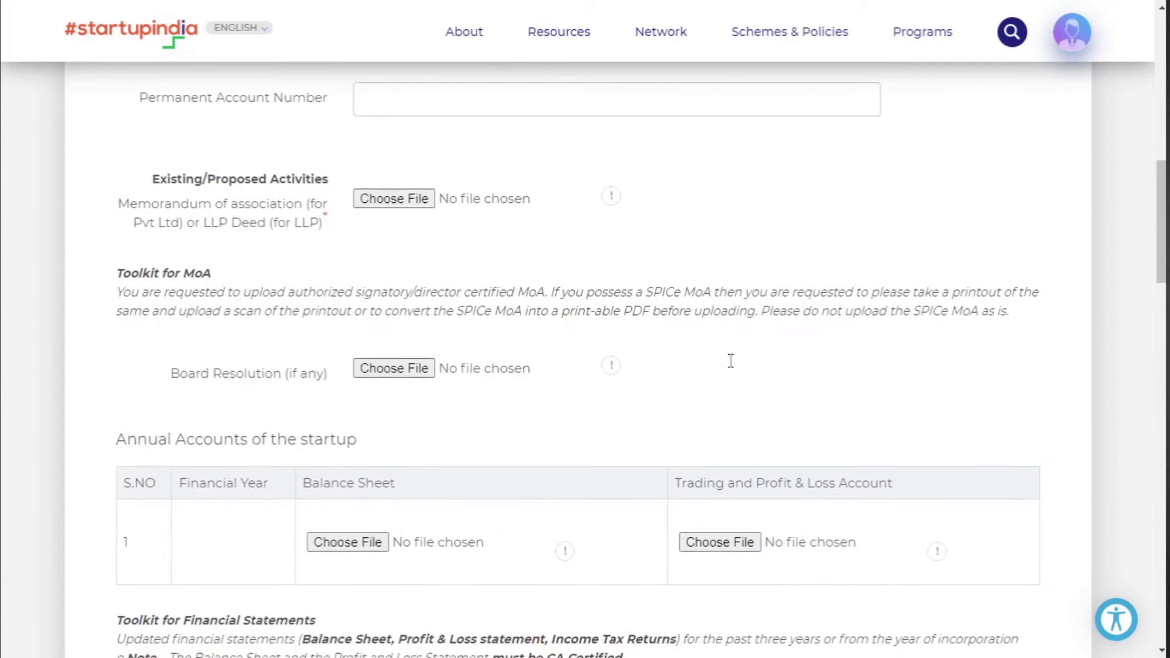
scroll(731, 361, "down", 20)
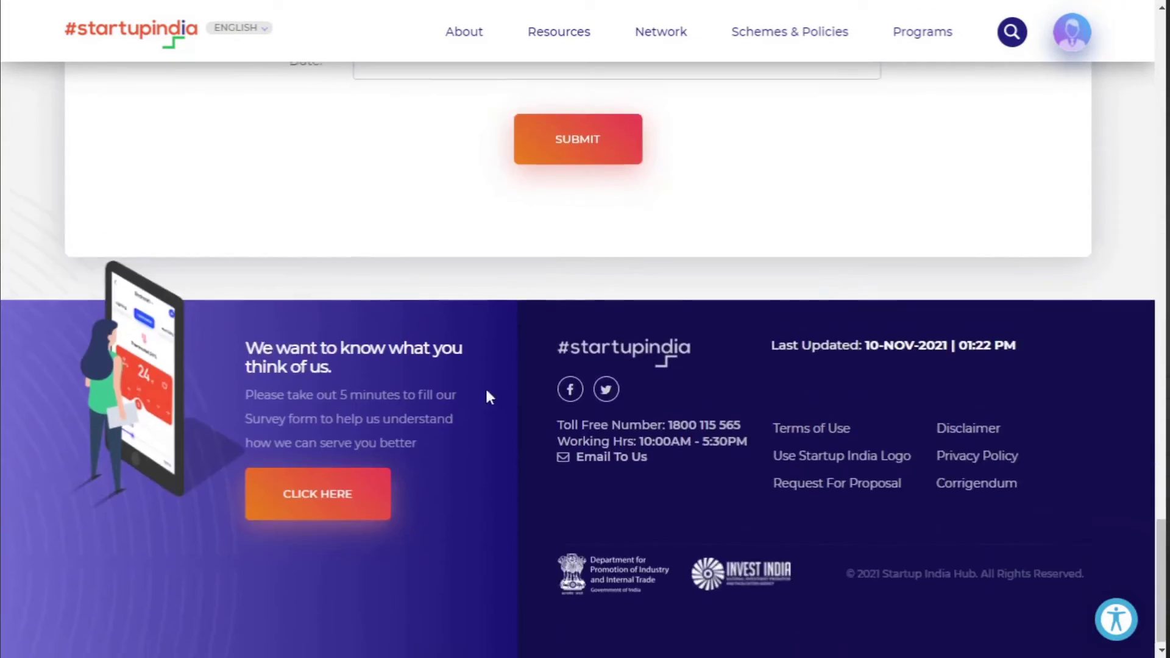
scroll(638, 141, "up", 5)
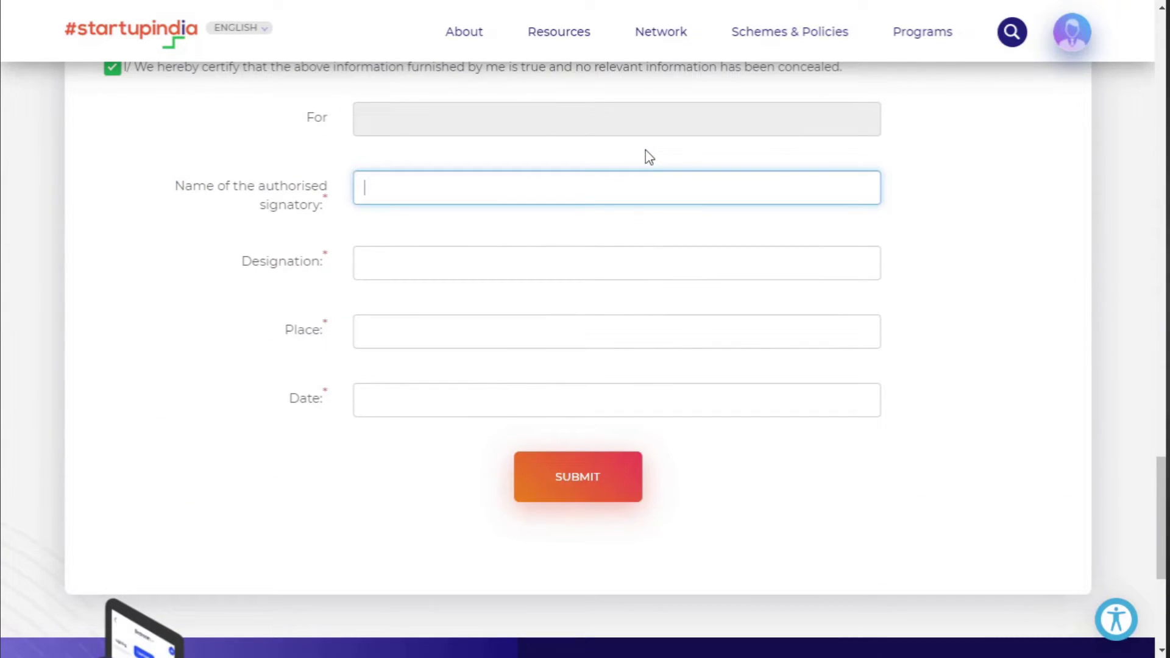